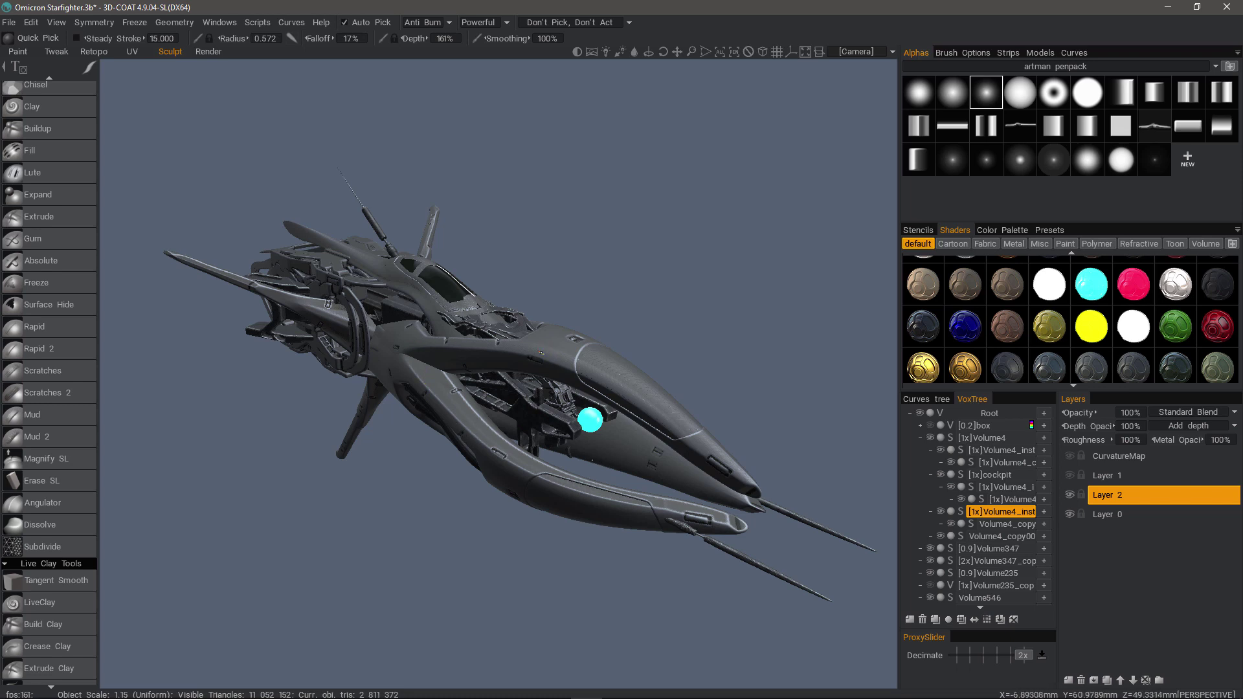
# Pick the main hull volume, Volume4, and voxelize it with a required poly count of 3,000,000
pyautogui.press('h')
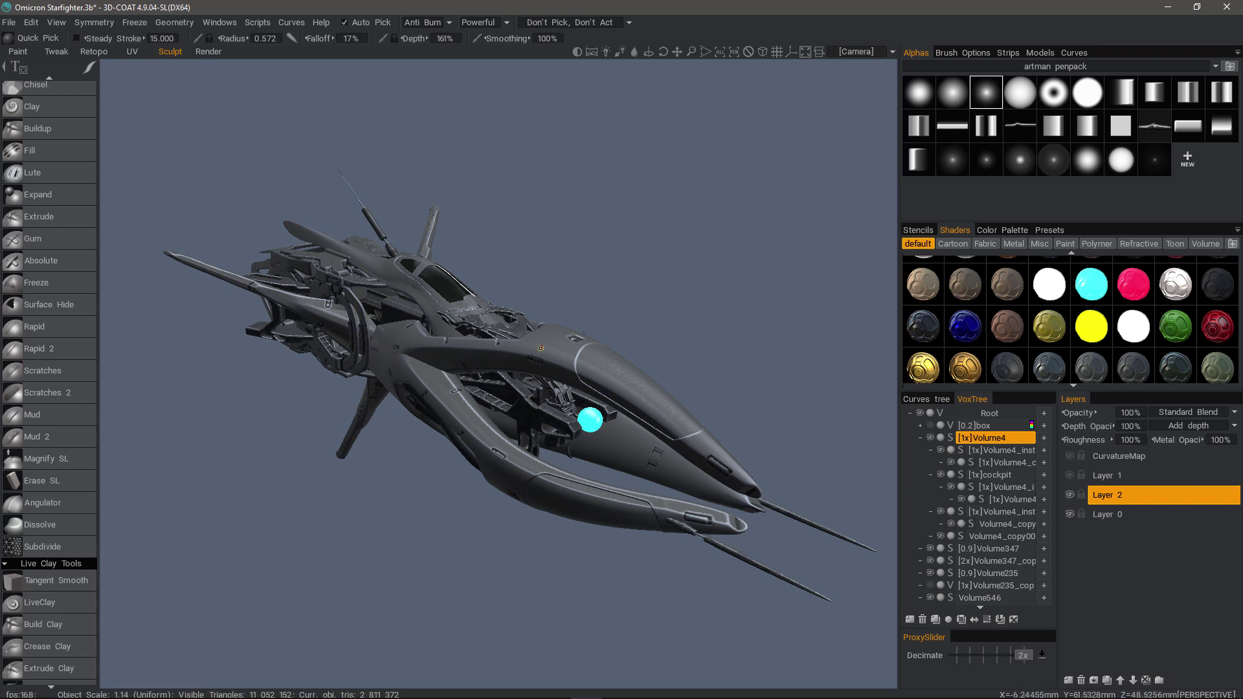
pyautogui.click(951, 438)
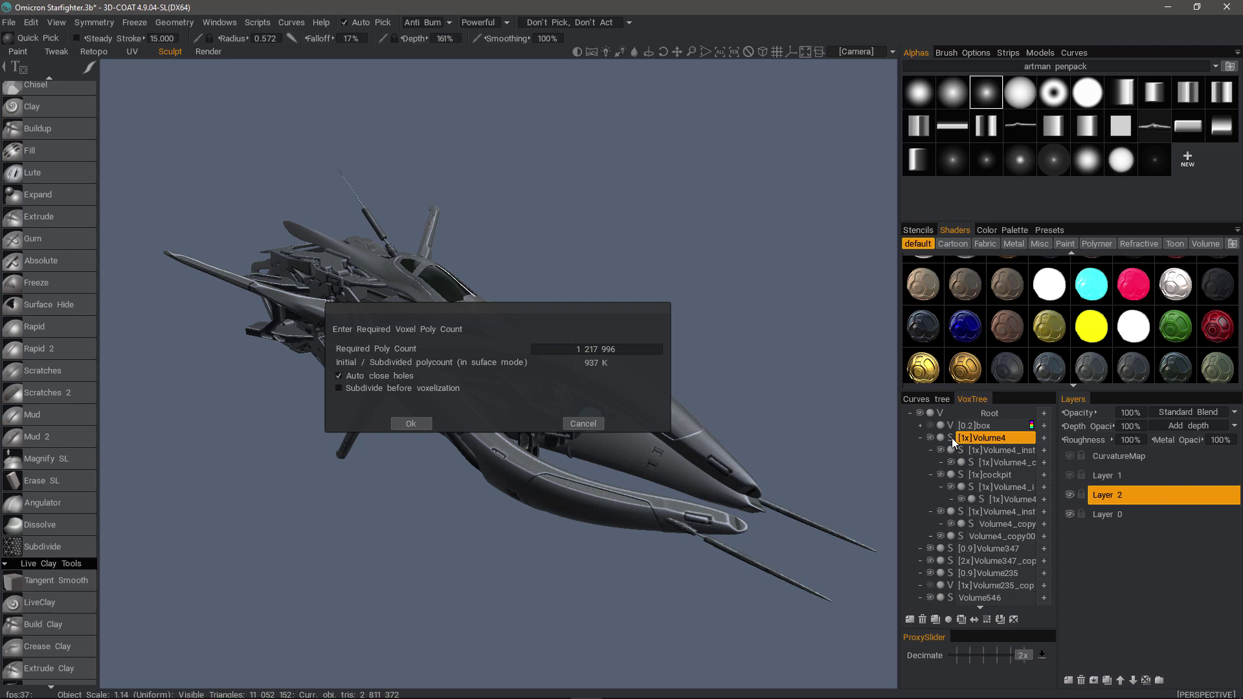
pyautogui.click(596, 350)
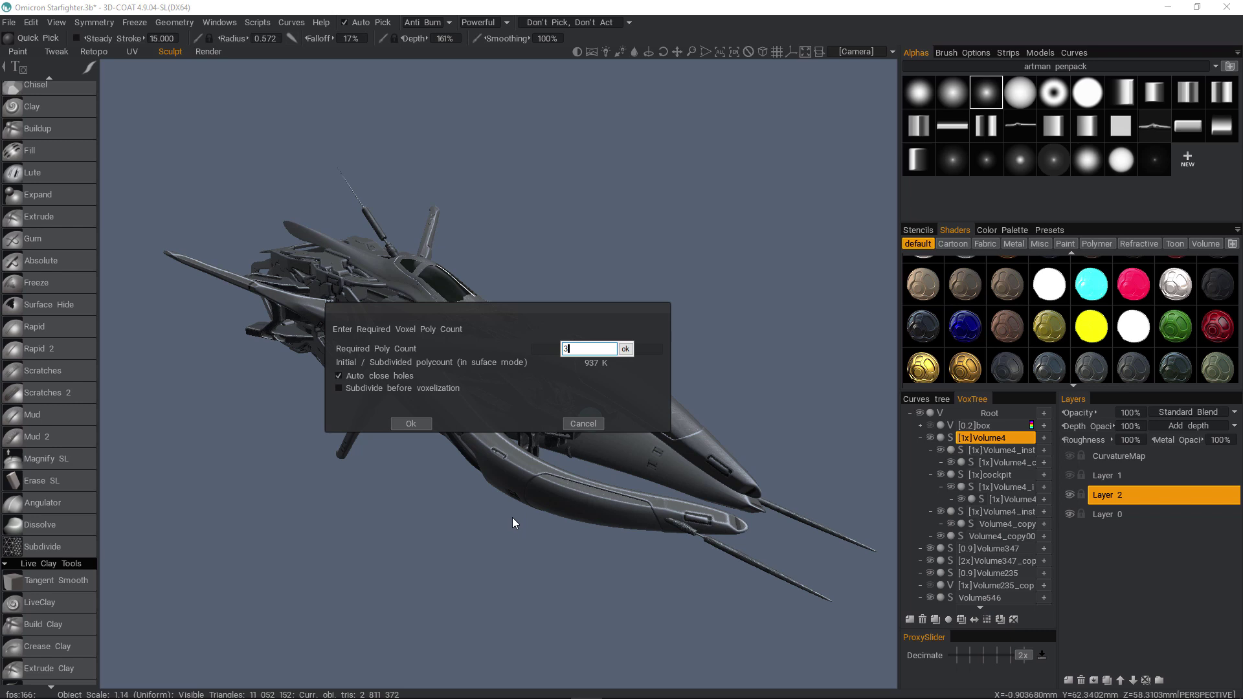
pyautogui.write('000000')
pyautogui.click(626, 349)
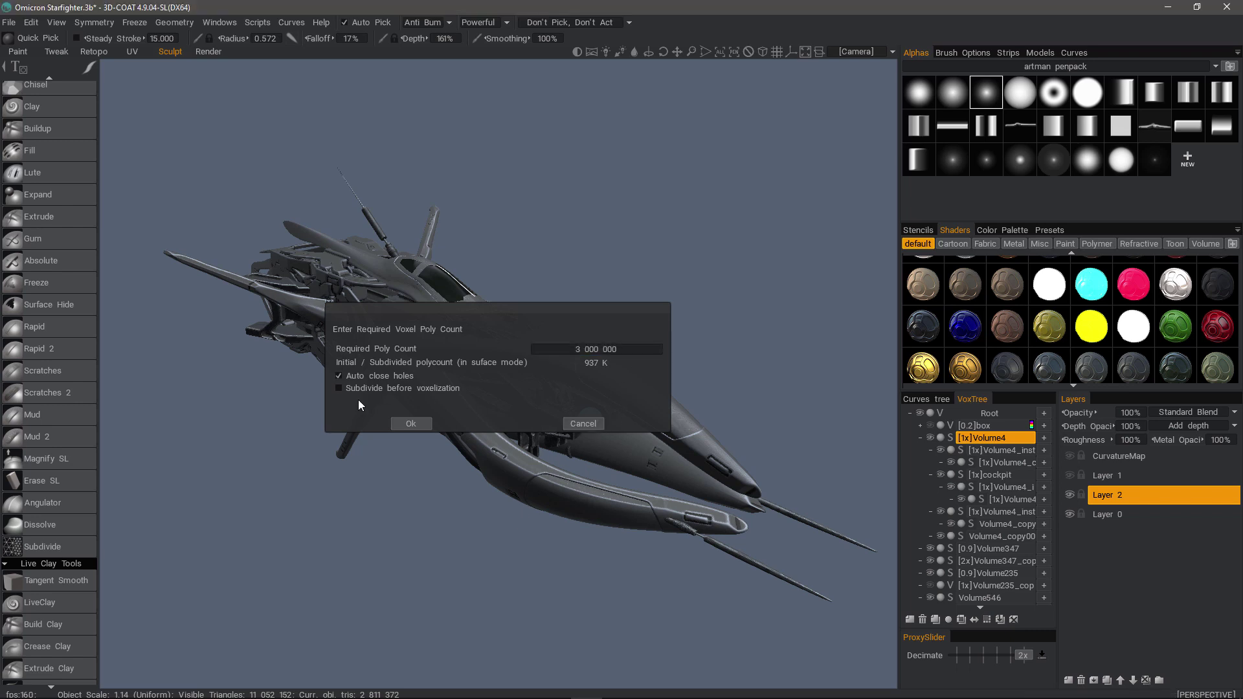
pyautogui.click(412, 425)
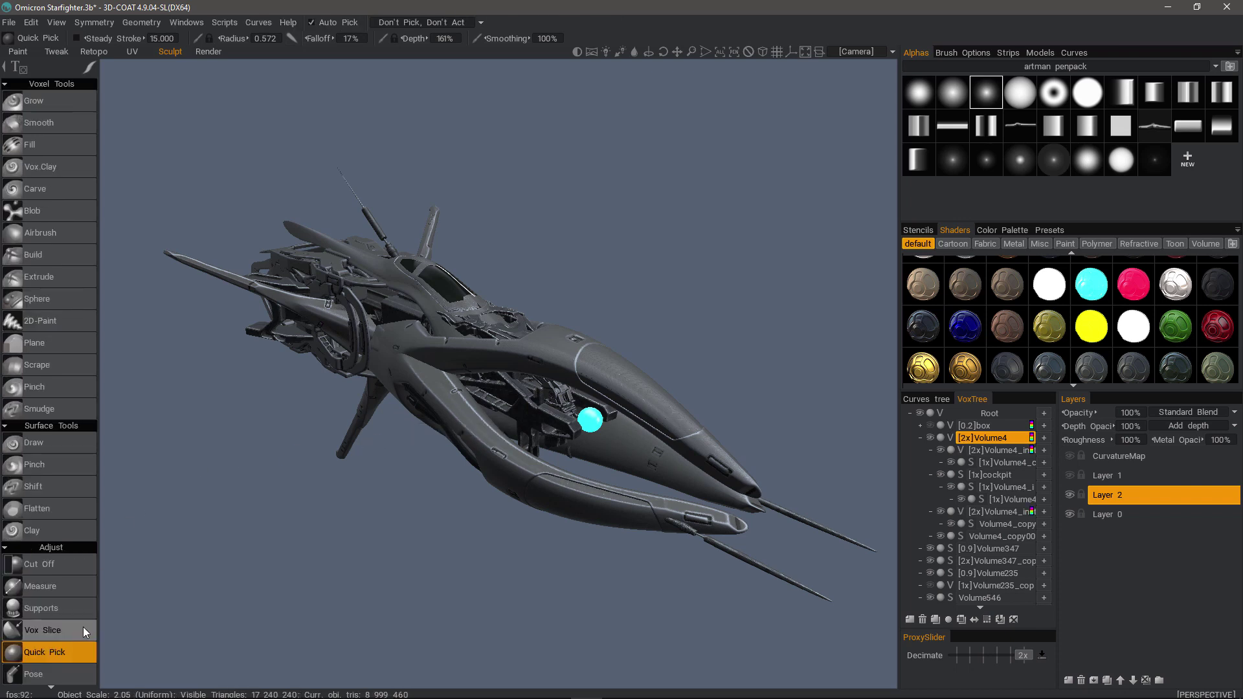
# Activate the Vox Hide tool with a freehand brush stroke and the solid hard-edged round alpha
pyautogui.moveTo(63, 646); pyautogui.dragTo(103, 331)
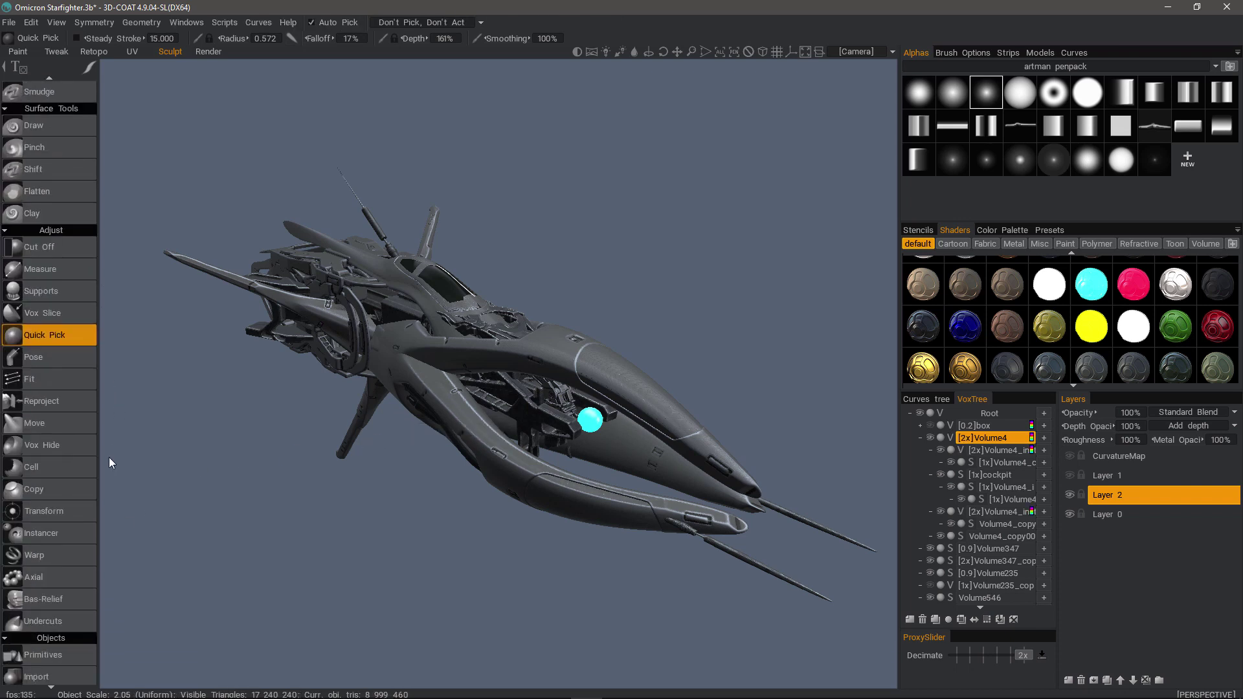
pyautogui.click(69, 444)
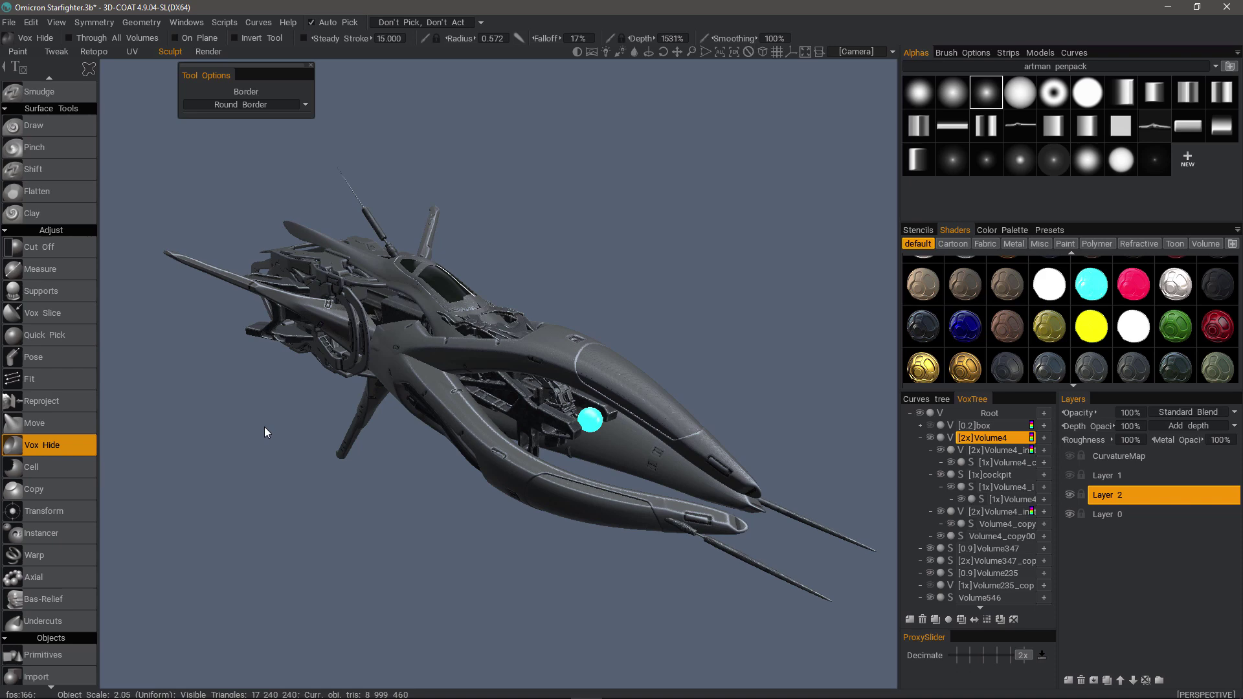
pyautogui.moveTo(92, 68)
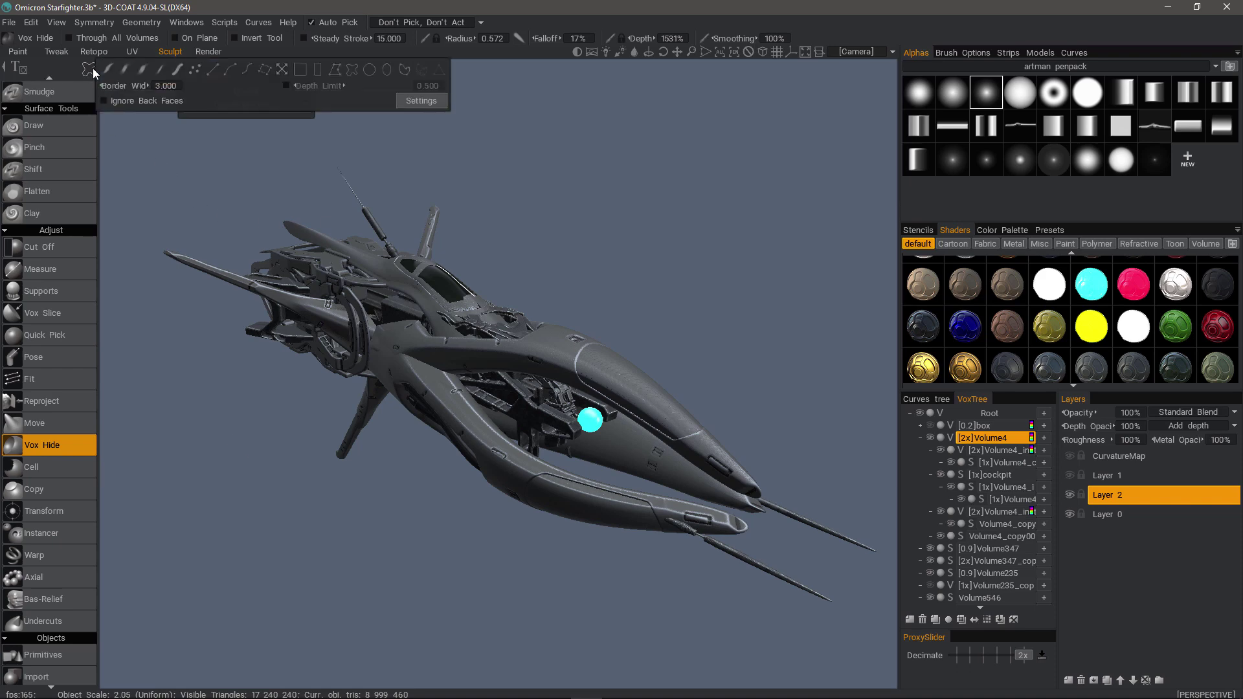
pyautogui.click(176, 70)
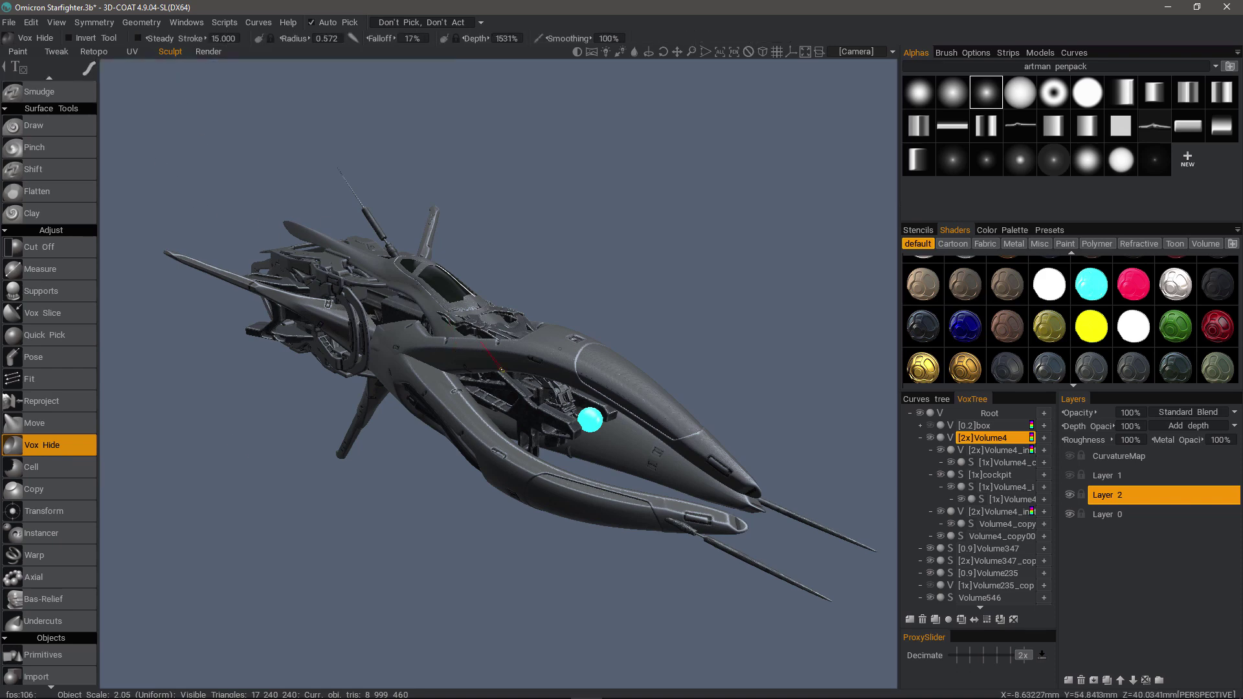
pyautogui.keyDown('alt'); pyautogui.moveTo(592, 337); pyautogui.dragTo(579, 365); pyautogui.keyUp('alt')
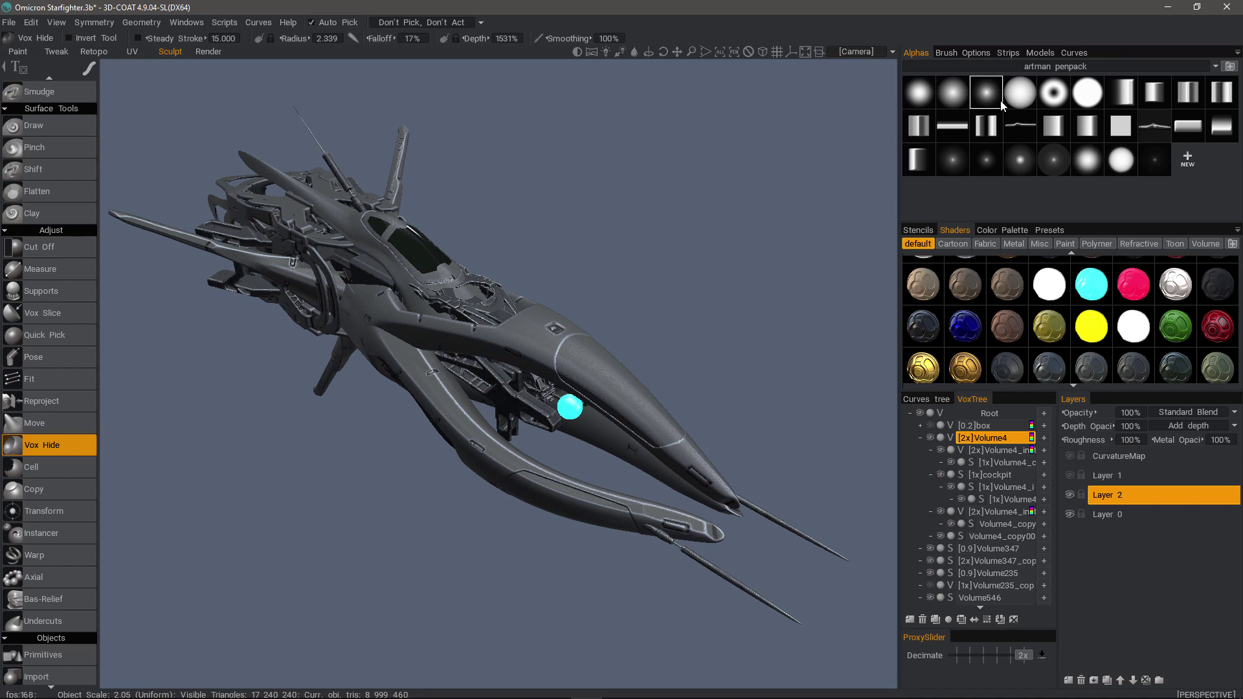
pyautogui.click(1088, 94)
# Try hiding patches of the hull between the cockpit and the nose with freehand Vox Hide strokes
pyautogui.scroll(5, 596, 361)
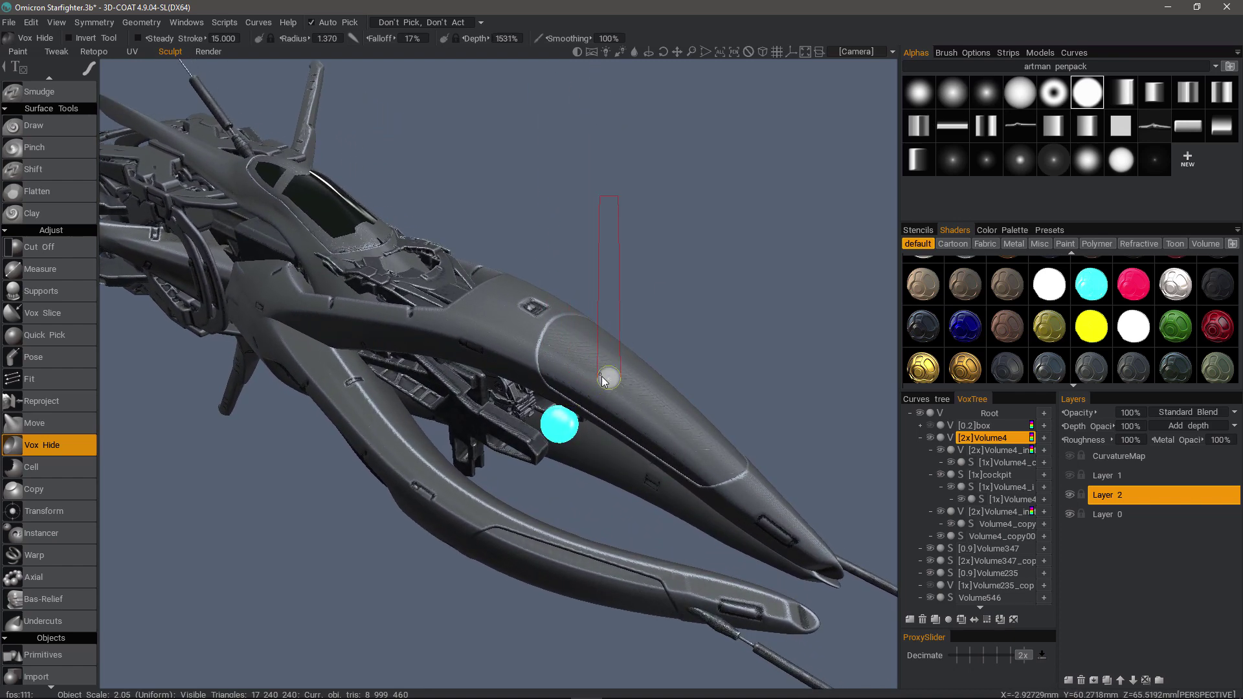
pyautogui.keyDown('alt'); pyautogui.moveTo(602, 381); pyautogui.dragTo(635, 355); pyautogui.keyUp('alt')
pyautogui.moveTo(517, 327)
pyautogui.mouseDown()
pyautogui.moveTo(512, 342)
pyautogui.moveTo(522, 337)
pyautogui.mouseUp()
pyautogui.moveTo(433, 310)
pyautogui.keyDown('alt'); pyautogui.mouseDown()
pyautogui.moveTo(518, 272)
pyautogui.moveTo(469, 324)
pyautogui.moveTo(477, 333)
pyautogui.mouseUp(); pyautogui.keyUp('alt')
pyautogui.hotkey('ctrl', 'z')
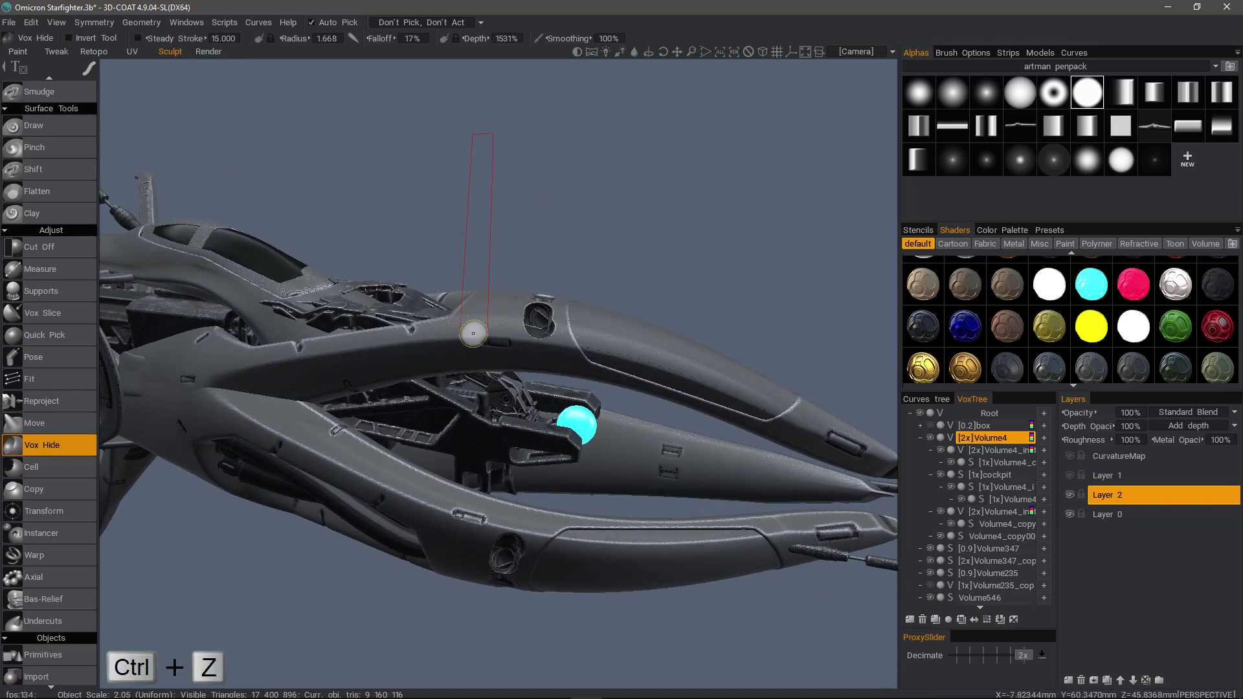
pyautogui.keyDown('alt'); pyautogui.moveTo(492, 324); pyautogui.dragTo(489, 321); pyautogui.keyUp('alt')
pyautogui.hotkey('ctrl', 'z')
pyautogui.hotkey('ctrl', 'z')
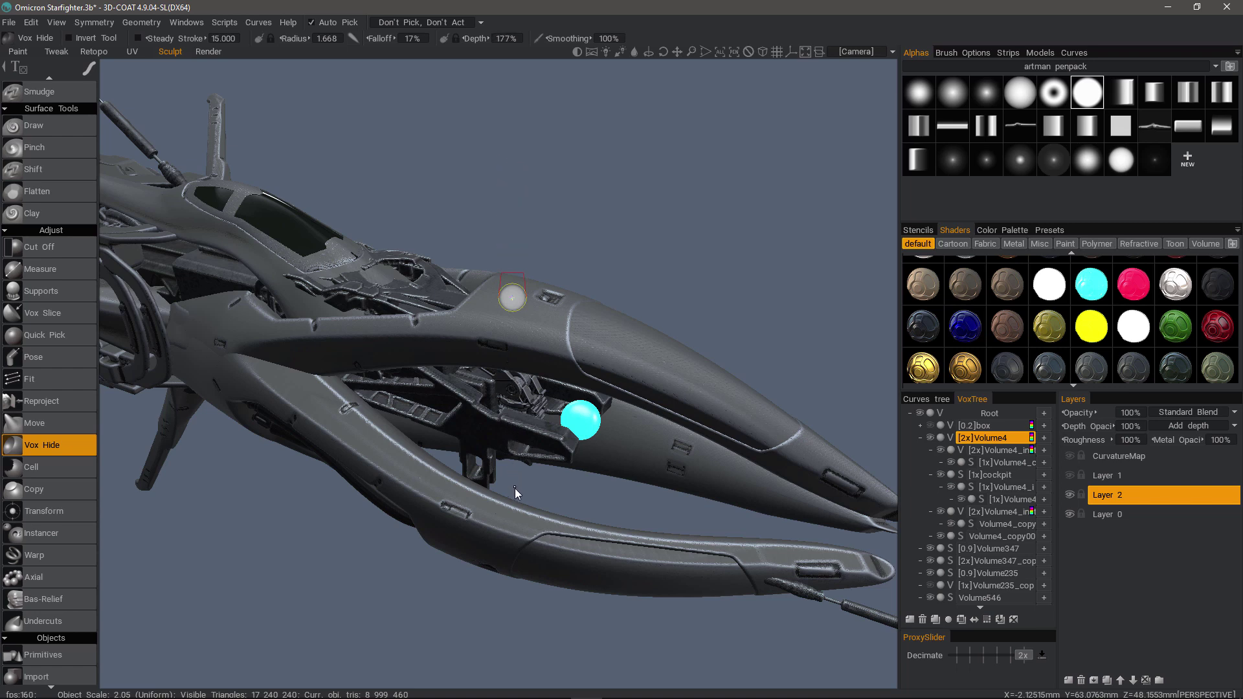
# Lower the brush depth to 80% and test a freehand Vox Hide stroke on the hull ahead of the cockpit
pyautogui.moveTo(515, 505); pyautogui.dragTo(542, 439, button='right')
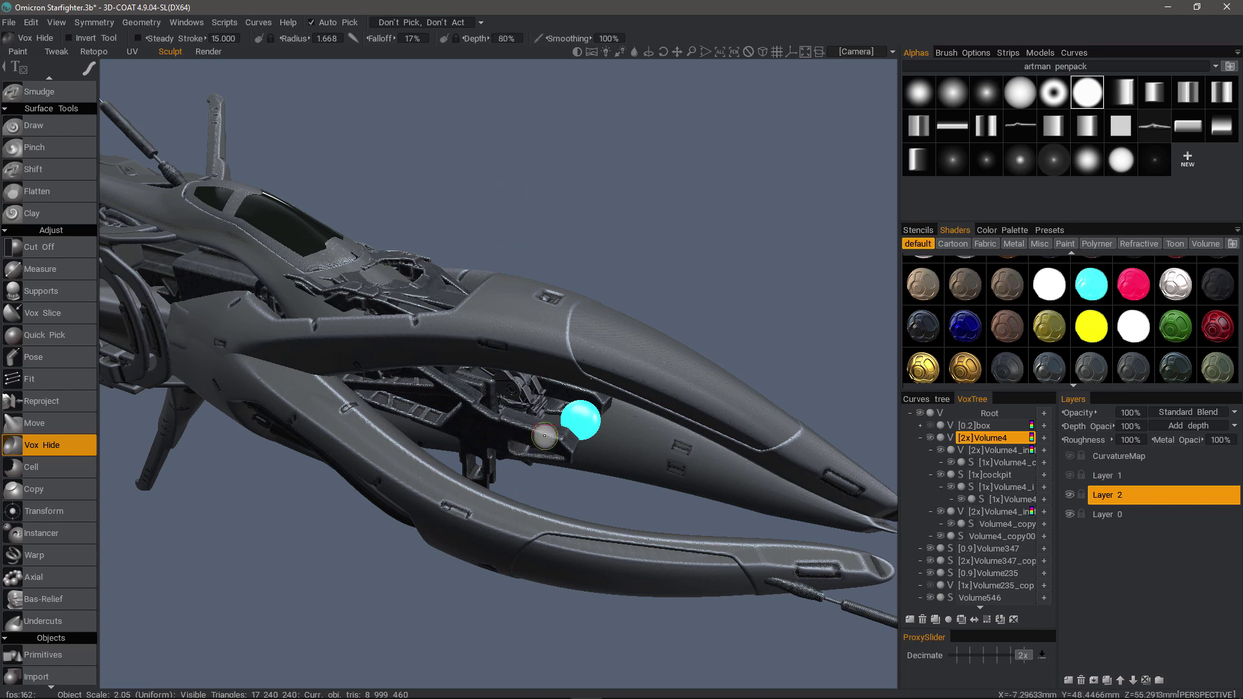
pyautogui.keyDown('alt'); pyautogui.moveTo(519, 297); pyautogui.dragTo(503, 336); pyautogui.keyUp('alt')
pyautogui.moveTo(502, 336)
pyautogui.keyDown('alt'); pyautogui.mouseDown(button='right')
pyautogui.moveTo(528, 261)
pyautogui.moveTo(507, 290)
pyautogui.mouseUp(button='right'); pyautogui.keyUp('alt')
pyautogui.moveTo(508, 290)
pyautogui.keyDown('alt'); pyautogui.mouseDown()
pyautogui.moveTo(563, 250)
pyautogui.moveTo(515, 285)
pyautogui.moveTo(550, 297)
pyautogui.moveTo(496, 298)
pyautogui.mouseUp(); pyautogui.keyUp('alt')
pyautogui.moveTo(454, 387)
pyautogui.keyDown('alt'); pyautogui.mouseDown()
pyautogui.moveTo(459, 341)
pyautogui.moveTo(495, 310)
pyautogui.moveTo(475, 294)
pyautogui.moveTo(489, 300)
pyautogui.mouseUp(); pyautogui.keyUp('alt')
pyautogui.hotkey('ctrl', 'z')
# Using straight-line strokes at radius 0.314, cut two grooves forming an L around the small square hatch behind the nose seam
pyautogui.moveTo(91, 69)
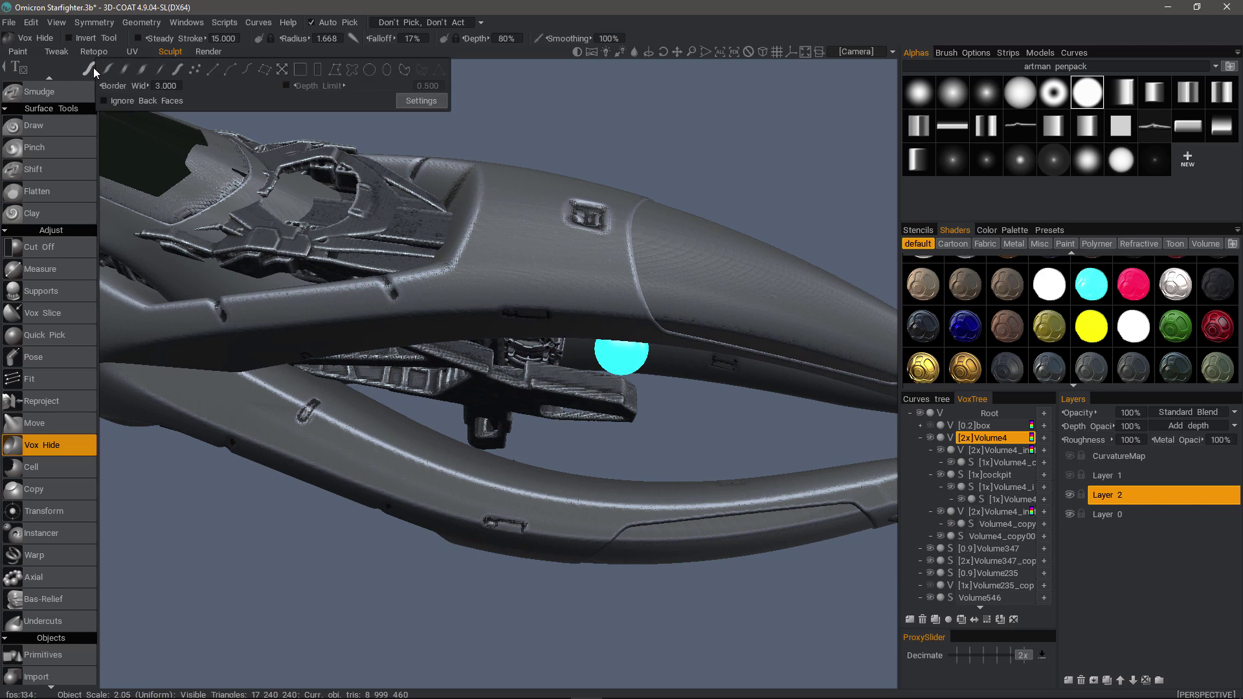
pyautogui.hotkey('ctrl', 'z')
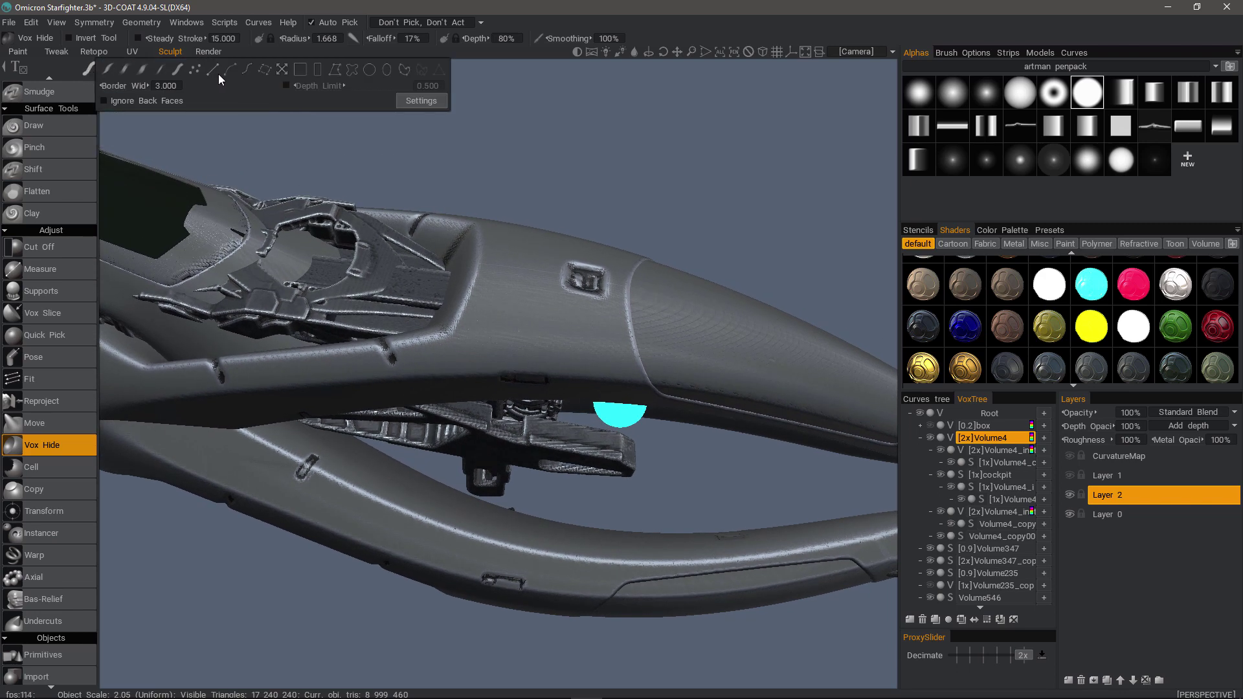
pyautogui.click(208, 73)
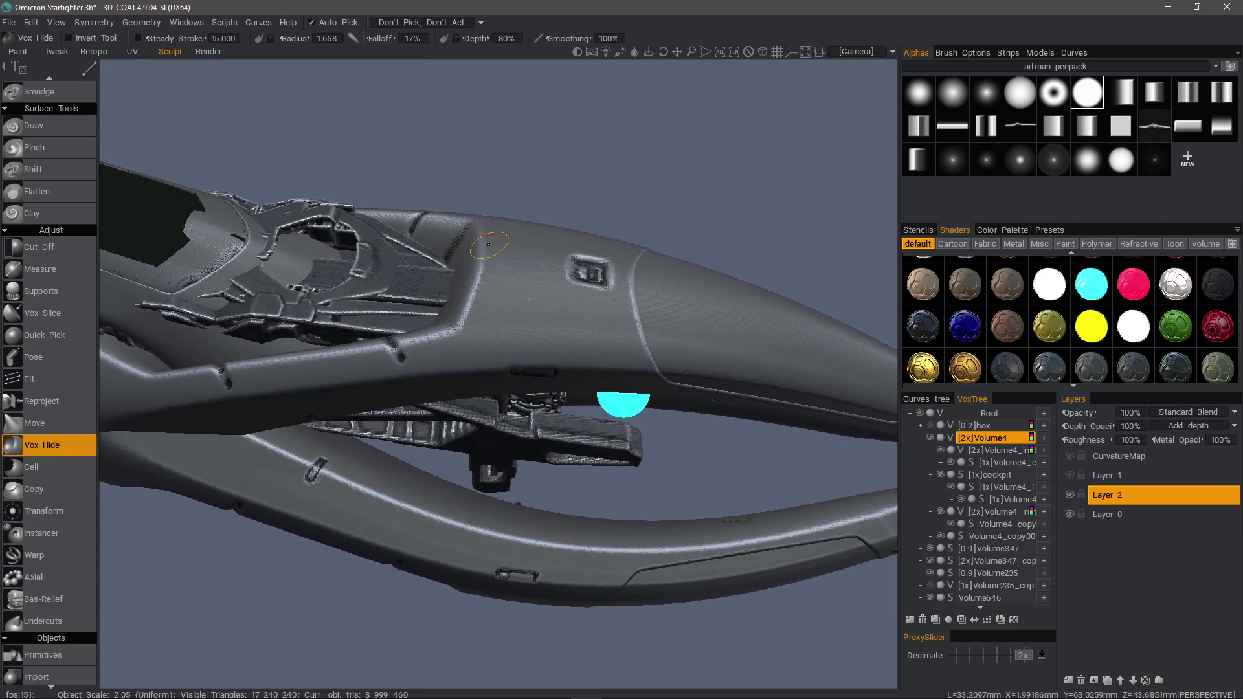
pyautogui.press('[')
pyautogui.moveTo(510, 279)
pyautogui.keyDown('alt'); pyautogui.mouseDown()
pyautogui.moveTo(618, 350)
pyautogui.moveTo(478, 311)
pyautogui.mouseUp(); pyautogui.keyUp('alt')
pyautogui.press('[')
pyautogui.moveTo(480, 311)
pyautogui.mouseDown()
pyautogui.moveTo(514, 396)
pyautogui.moveTo(525, 281)
pyautogui.moveTo(515, 259)
pyautogui.moveTo(479, 249)
pyautogui.moveTo(550, 201)
pyautogui.moveTo(558, 292)
pyautogui.mouseUp()
pyautogui.press('Escape')
pyautogui.moveTo(558, 292); pyautogui.dragTo(501, 339, button='middle')
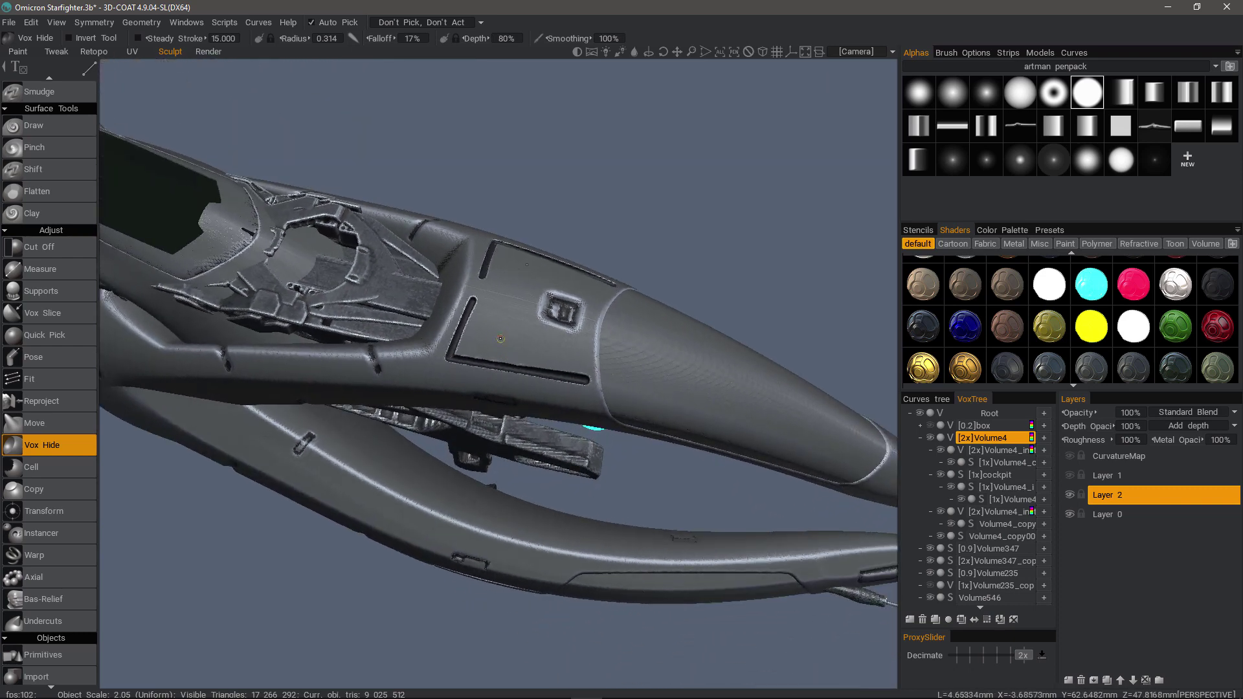
# Restore the surface at the corner between the two grooves and in one narrow gap across the lengthwise groove
pyautogui.moveTo(450, 382); pyautogui.dragTo(489, 360, button='middle')
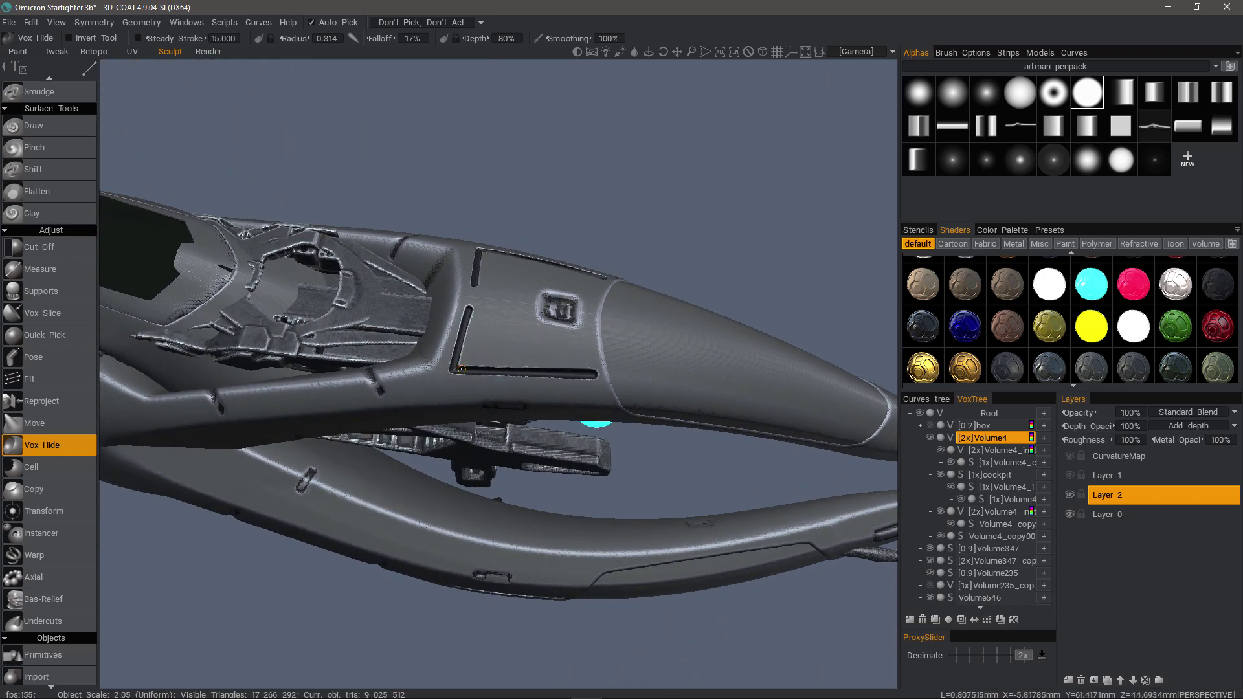
pyautogui.press('ctrl')
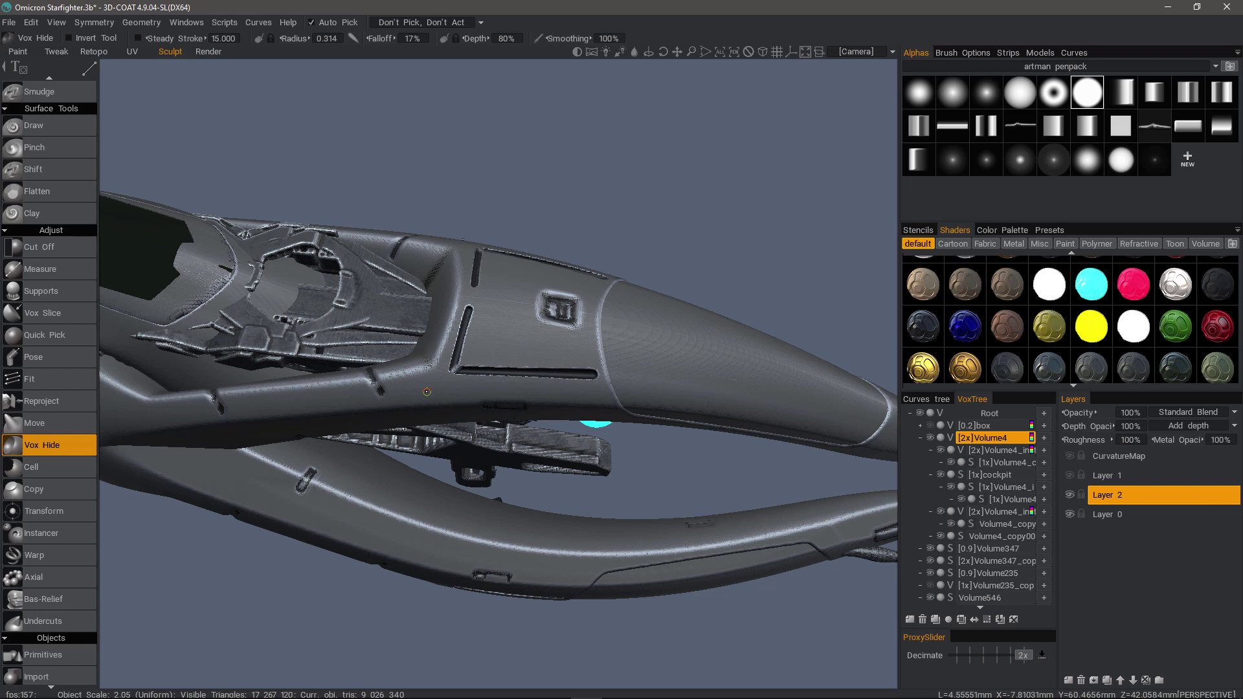
pyautogui.press('ctrl')
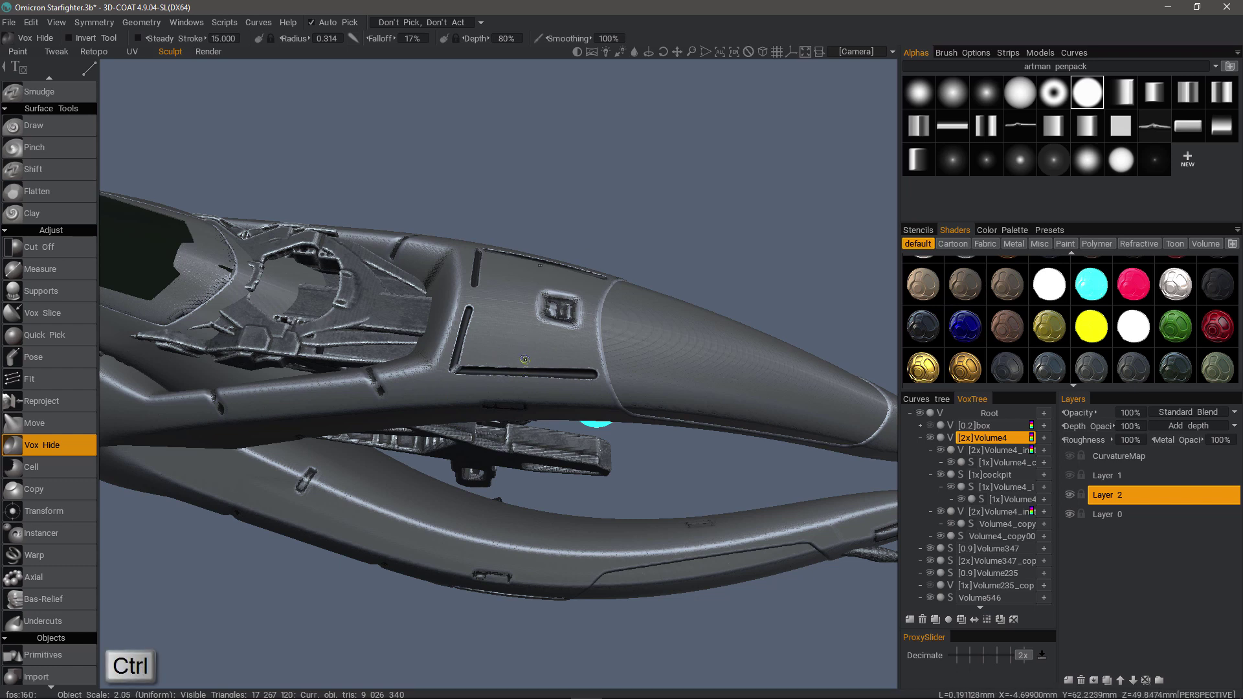
pyautogui.keyDown('ctrl'); pyautogui.click(520, 384); pyautogui.keyUp('ctrl')
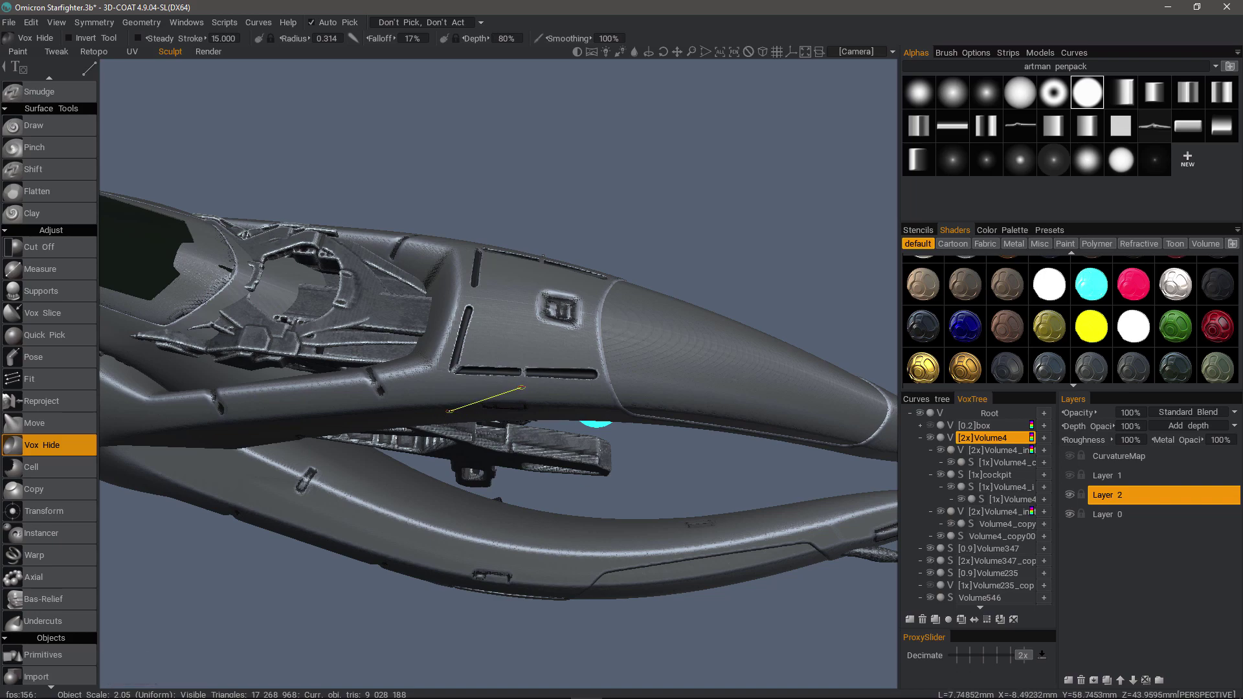
# Restore two more narrow gaps across the lengthwise groove, evenly spaced toward the nose from the first one
pyautogui.keyDown('alt'); pyautogui.moveTo(435, 400); pyautogui.dragTo(385, 421); pyautogui.keyUp('alt')
pyautogui.keyDown('alt'); pyautogui.moveTo(414, 414); pyautogui.dragTo(492, 389, button='right'); pyautogui.keyUp('alt')
pyautogui.keyDown('alt'); pyautogui.moveTo(492, 388); pyautogui.dragTo(579, 360); pyautogui.keyUp('alt')
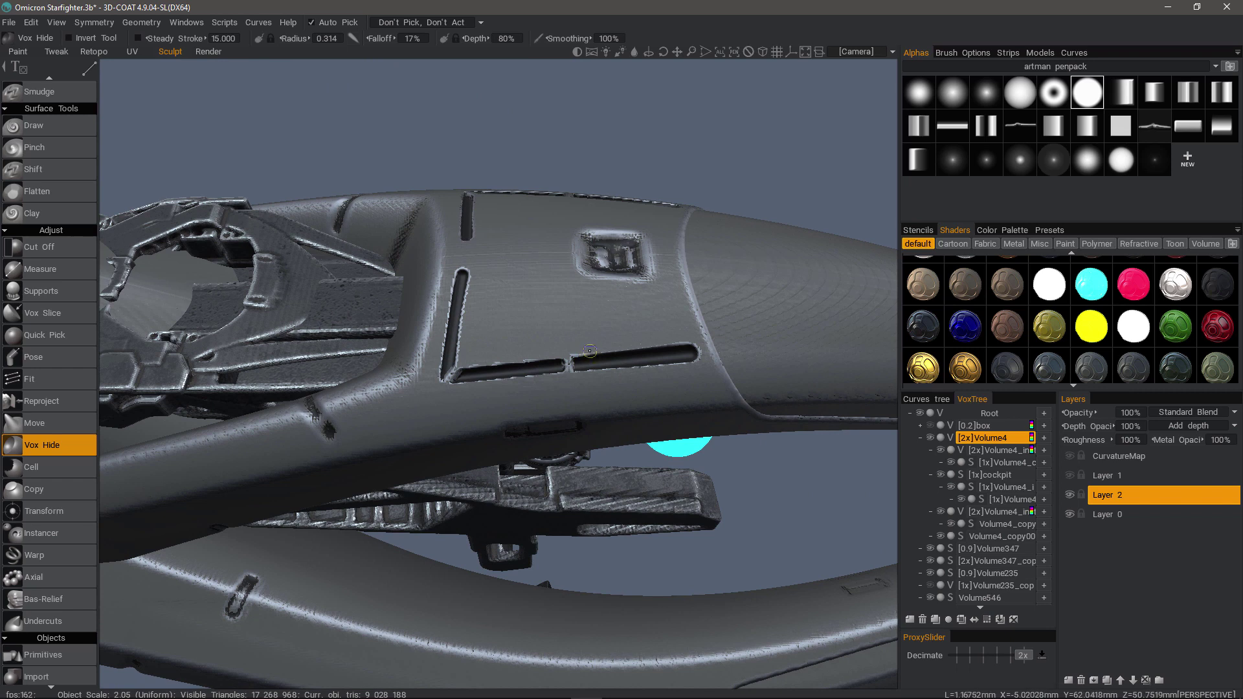
pyautogui.keyDown('ctrl'); pyautogui.click(590, 356); pyautogui.keyUp('ctrl')
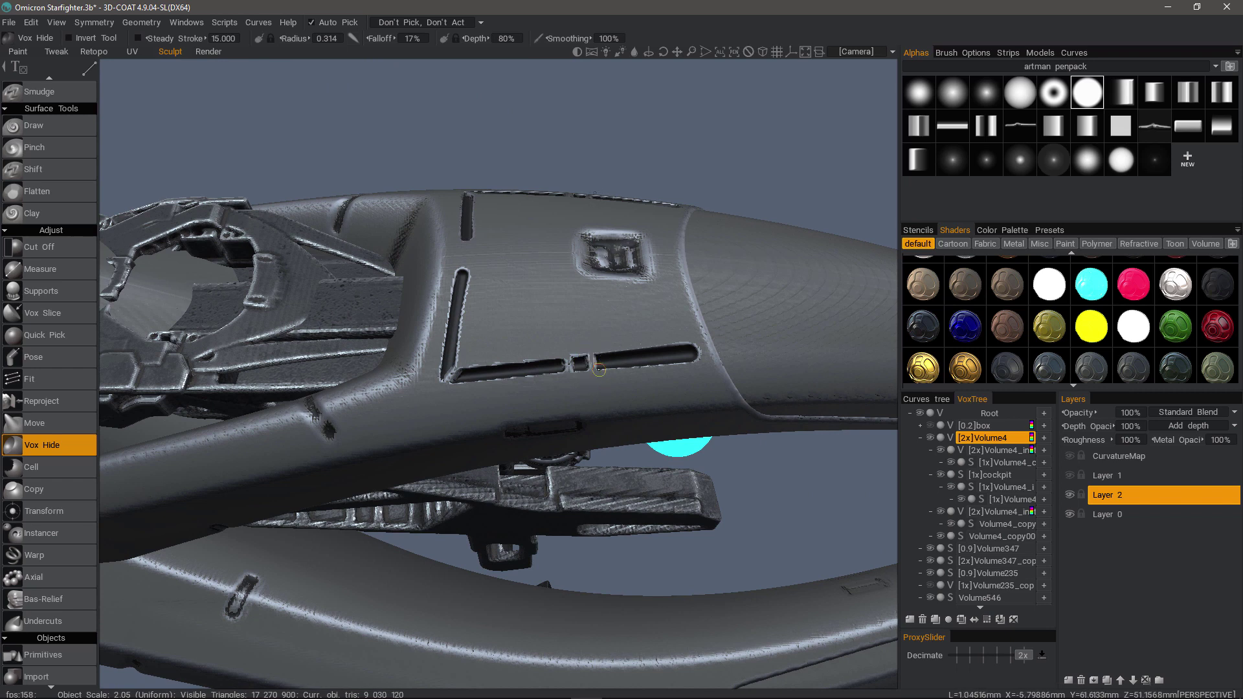
pyautogui.keyDown('ctrl'); pyautogui.click(612, 353); pyautogui.keyUp('ctrl')
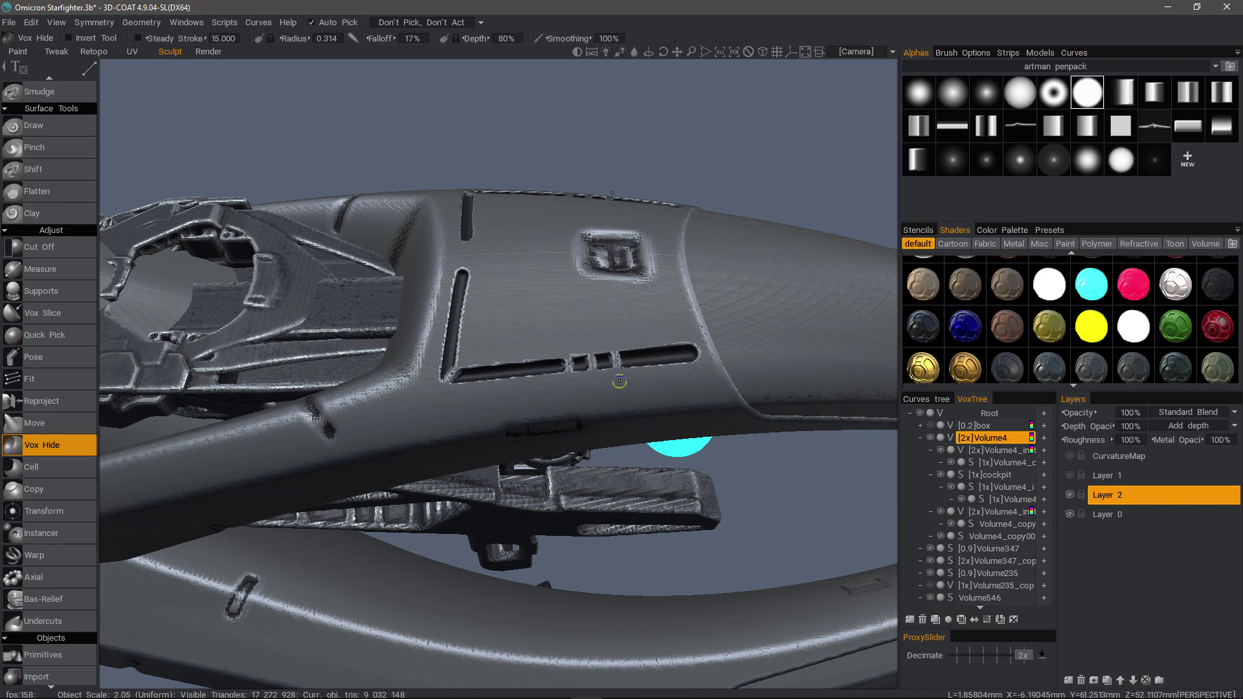
# Change the Vox Hide stroke type from straight line to spline curve
pyautogui.keyDown('alt'); pyautogui.moveTo(512, 395); pyautogui.dragTo(505, 400, button='right'); pyautogui.keyUp('alt')
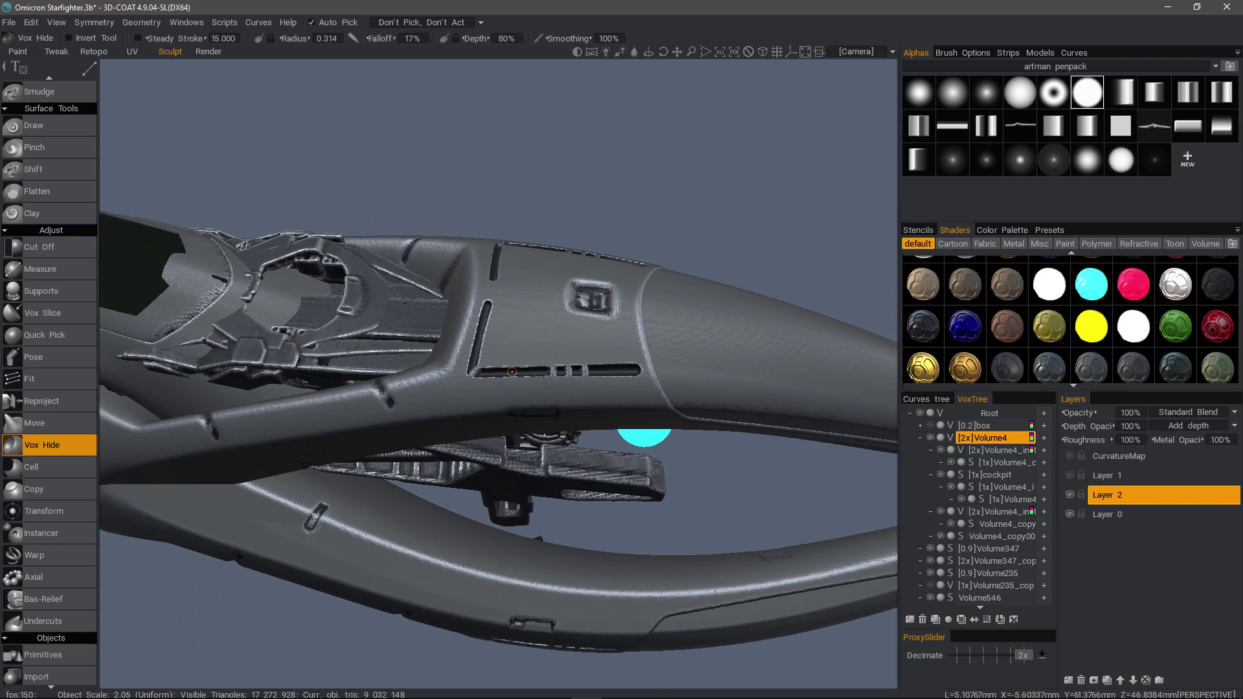
pyautogui.keyDown('alt'); pyautogui.moveTo(505, 400); pyautogui.dragTo(489, 418); pyautogui.keyUp('alt')
pyautogui.keyDown('alt'); pyautogui.moveTo(461, 363); pyautogui.dragTo(238, 242); pyautogui.keyUp('alt')
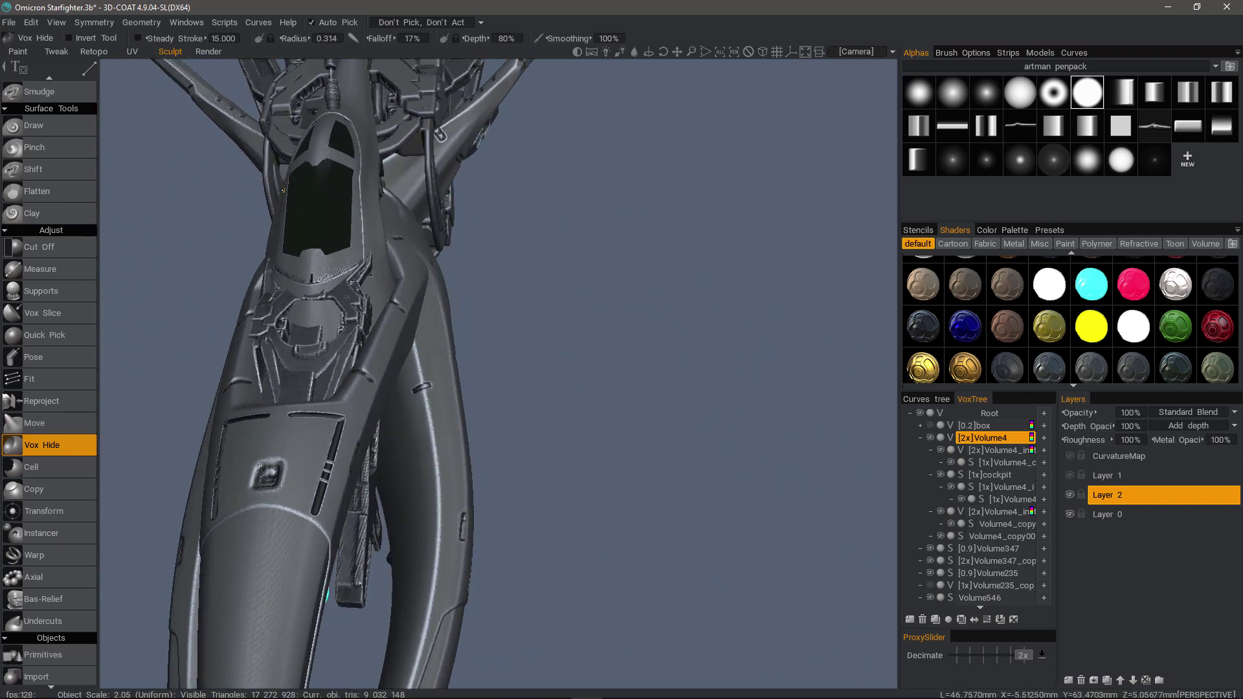
pyautogui.keyDown('alt'); pyautogui.moveTo(239, 242); pyautogui.dragTo(226, 256, button='right'); pyautogui.keyUp('alt')
pyautogui.keyDown('alt'); pyautogui.moveTo(226, 256); pyautogui.dragTo(414, 259); pyautogui.keyUp('alt')
pyautogui.moveTo(310, 252); pyautogui.dragTo(195, 162, button='middle')
pyautogui.click(88, 68)
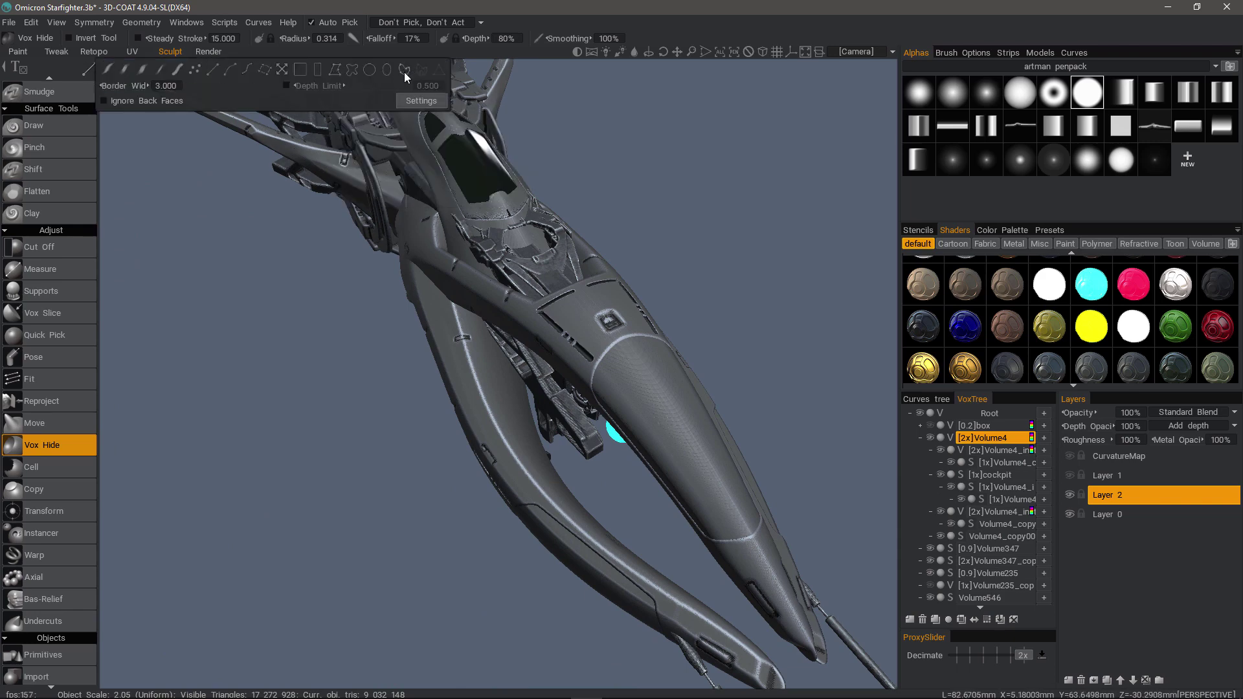
pyautogui.click(246, 73)
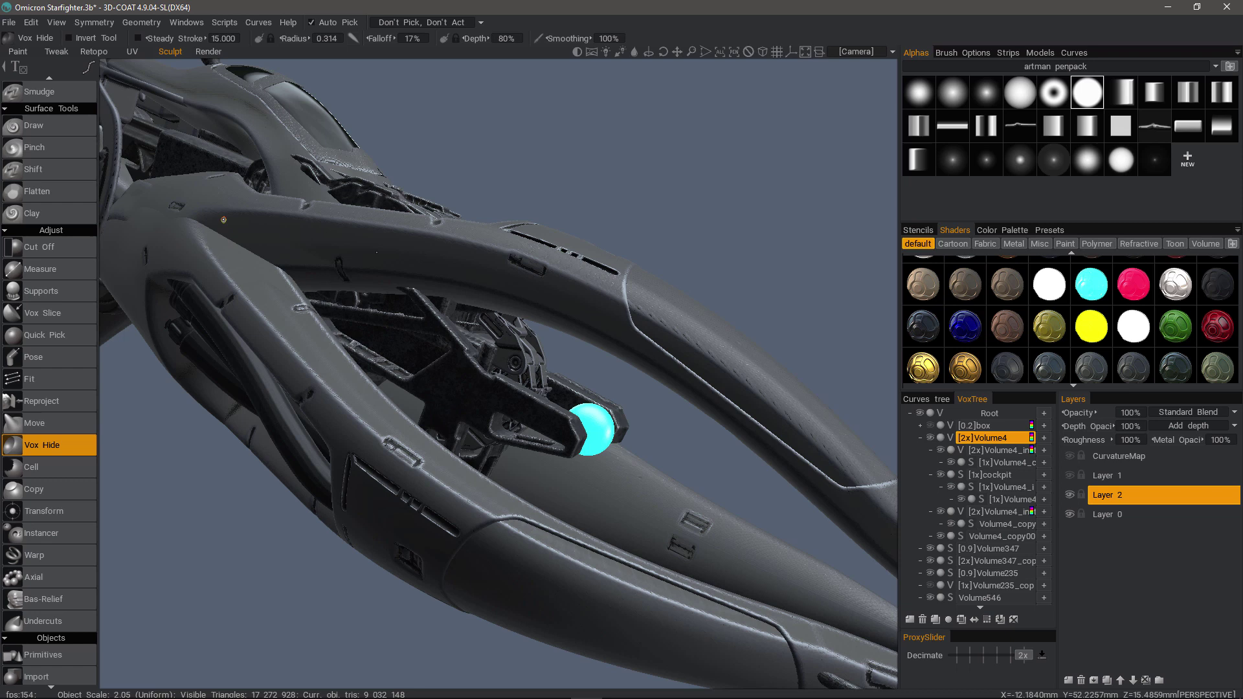
# Cut a long groove along the side of the upper hull arm with a five-point spline, and clear the spline points
pyautogui.click(222, 220)
pyautogui.click(294, 225)
pyautogui.click(377, 236)
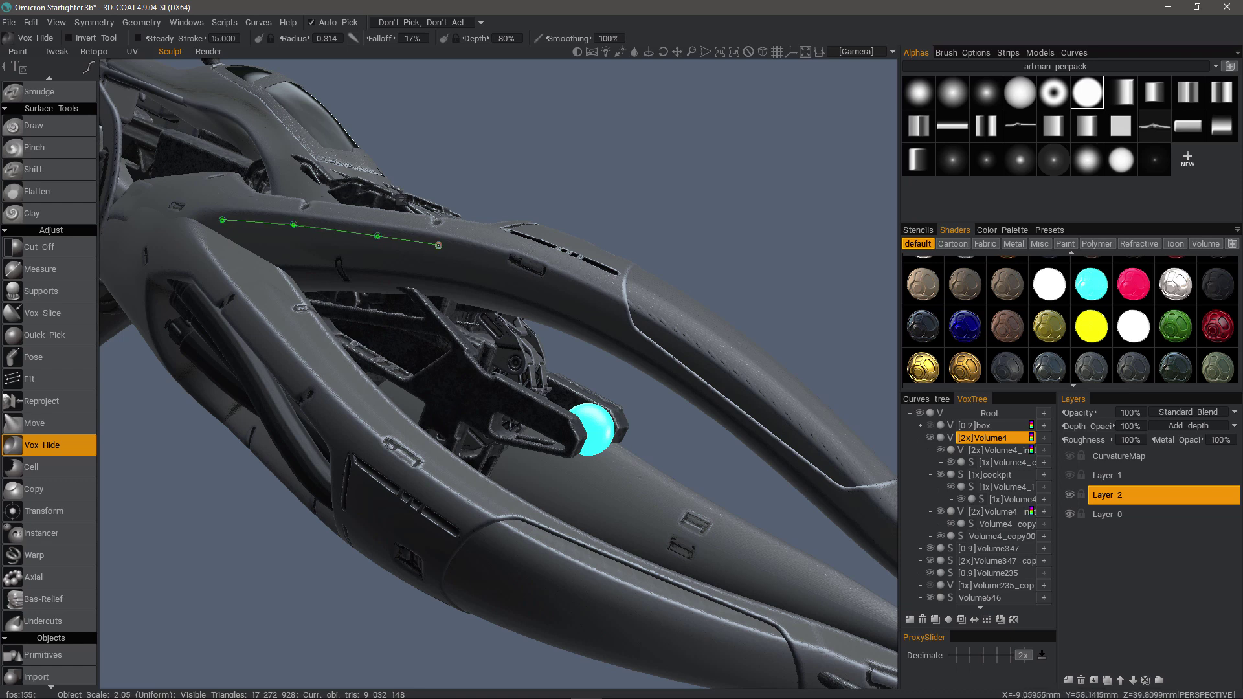
pyautogui.click(489, 257)
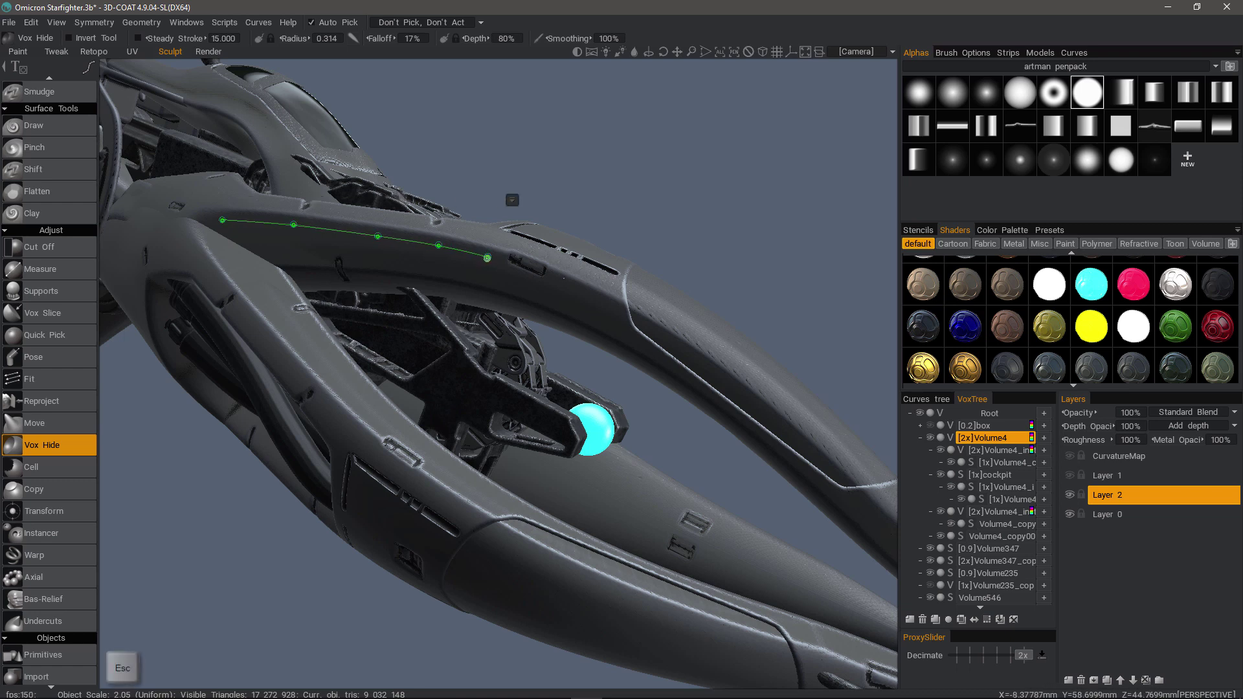
pyautogui.press('Escape')
pyautogui.press('Return')
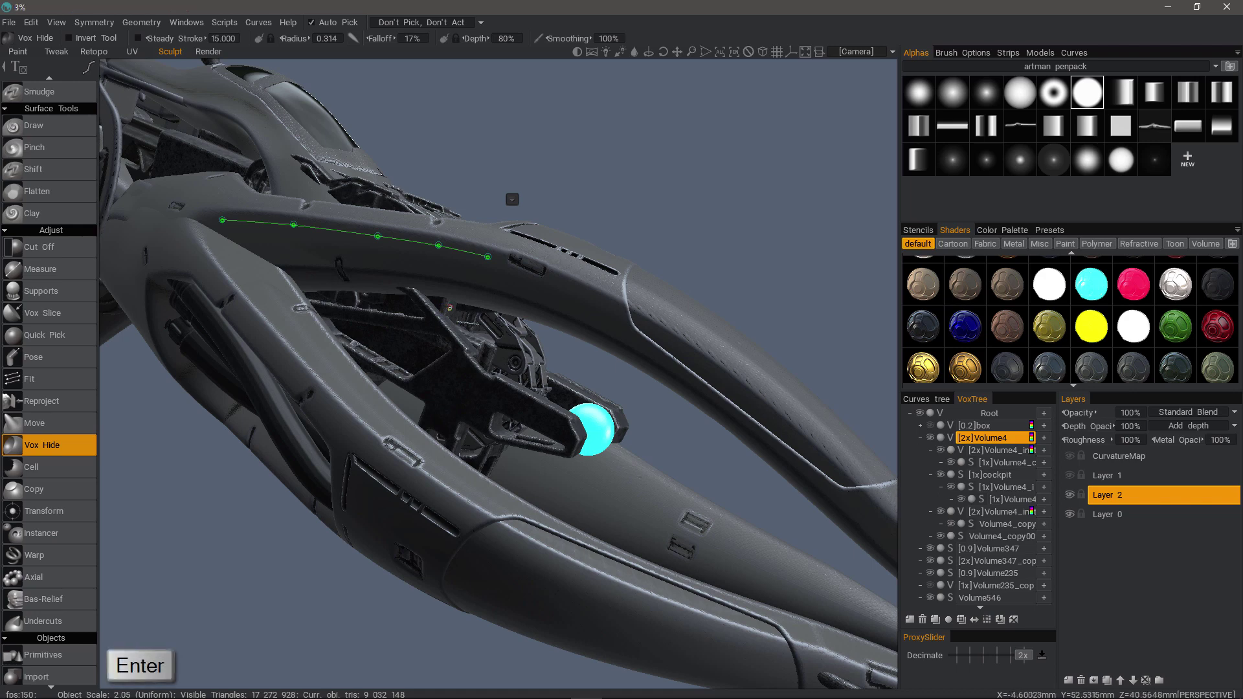
pyautogui.moveTo(409, 226); pyautogui.dragTo(428, 243, button='middle')
pyautogui.press('Escape')
# Change the Vox Hide stroke type back to the freehand brush and frame the grooved hull arm
pyautogui.keyDown('alt'); pyautogui.moveTo(428, 207); pyautogui.dragTo(382, 252); pyautogui.keyUp('alt')
pyautogui.keyDown('alt'); pyautogui.moveTo(382, 252); pyautogui.dragTo(399, 192, button='right'); pyautogui.keyUp('alt')
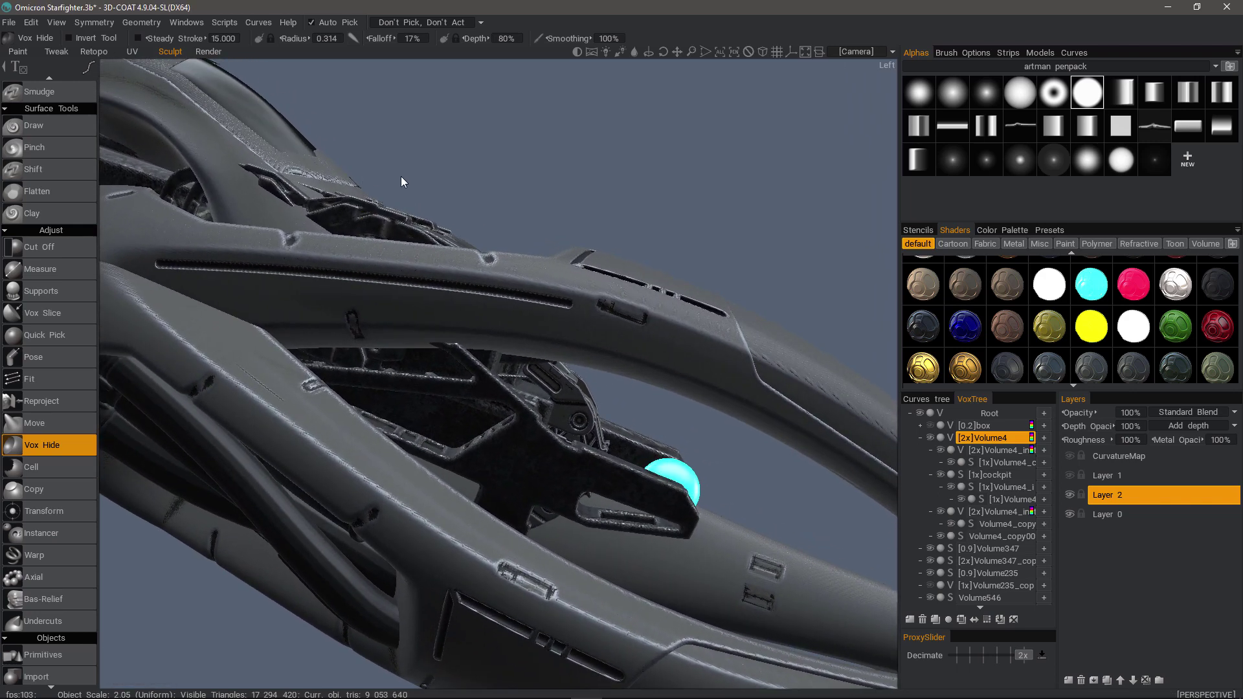
pyautogui.keyDown('alt'); pyautogui.moveTo(422, 132); pyautogui.dragTo(415, 147); pyautogui.keyUp('alt')
pyautogui.moveTo(88, 70)
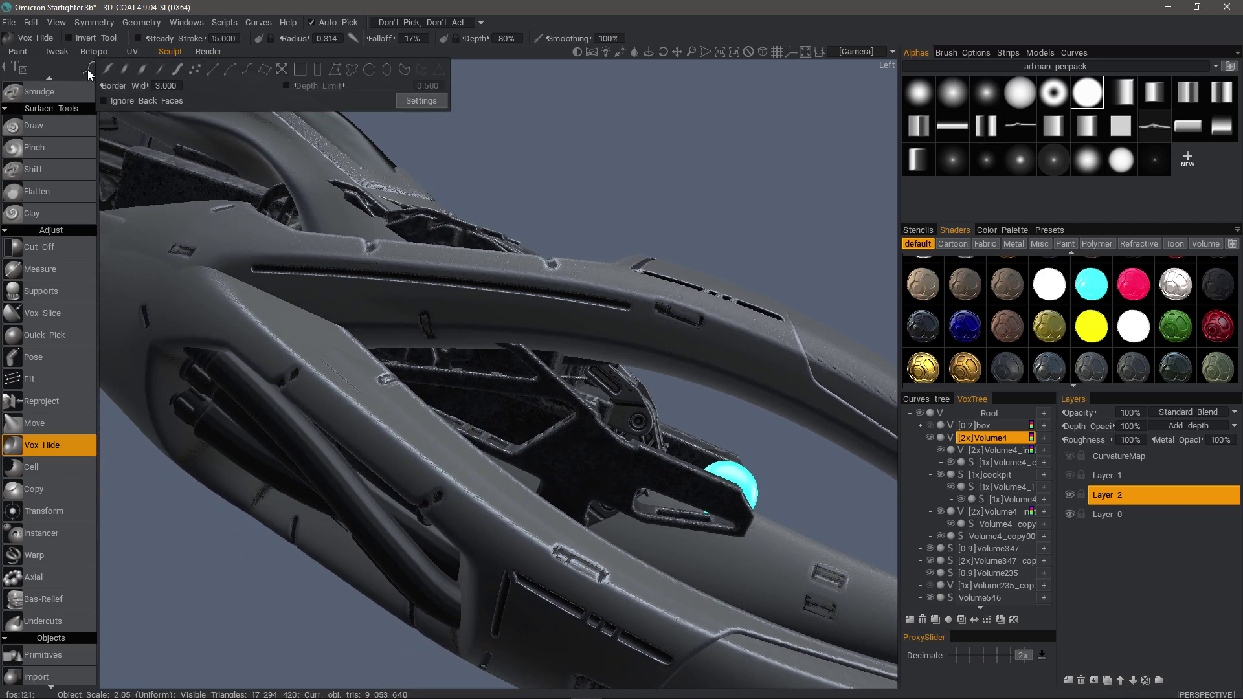
pyautogui.click(176, 71)
pyautogui.moveTo(335, 225); pyautogui.dragTo(382, 258, button='middle')
pyautogui.keyDown('alt'); pyautogui.moveTo(381, 258); pyautogui.dragTo(446, 272); pyautogui.keyUp('alt')
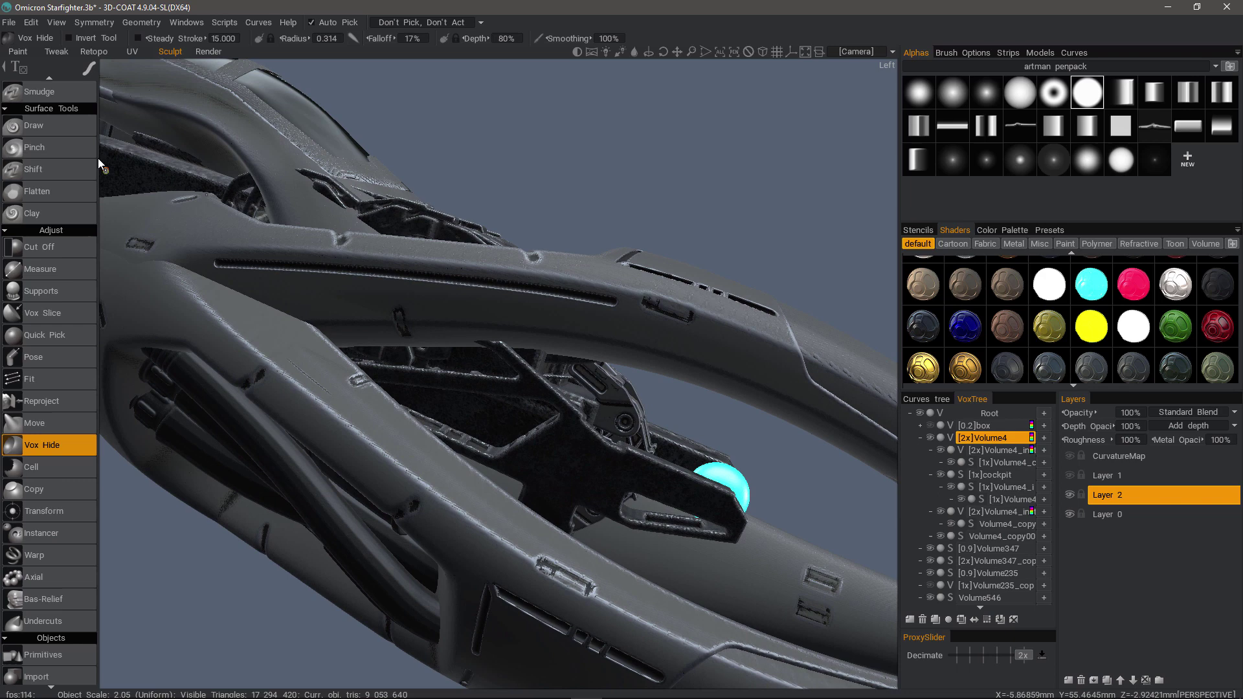
# Enable Steady Stroke for the freehand Vox Hide brush and restore two narrow gaps across the arm's spline groove near its forward end
pyautogui.keyDown('alt'); pyautogui.moveTo(446, 272); pyautogui.dragTo(463, 261, button='right'); pyautogui.keyUp('alt')
pyautogui.moveTo(462, 261); pyautogui.dragTo(428, 210, button='middle')
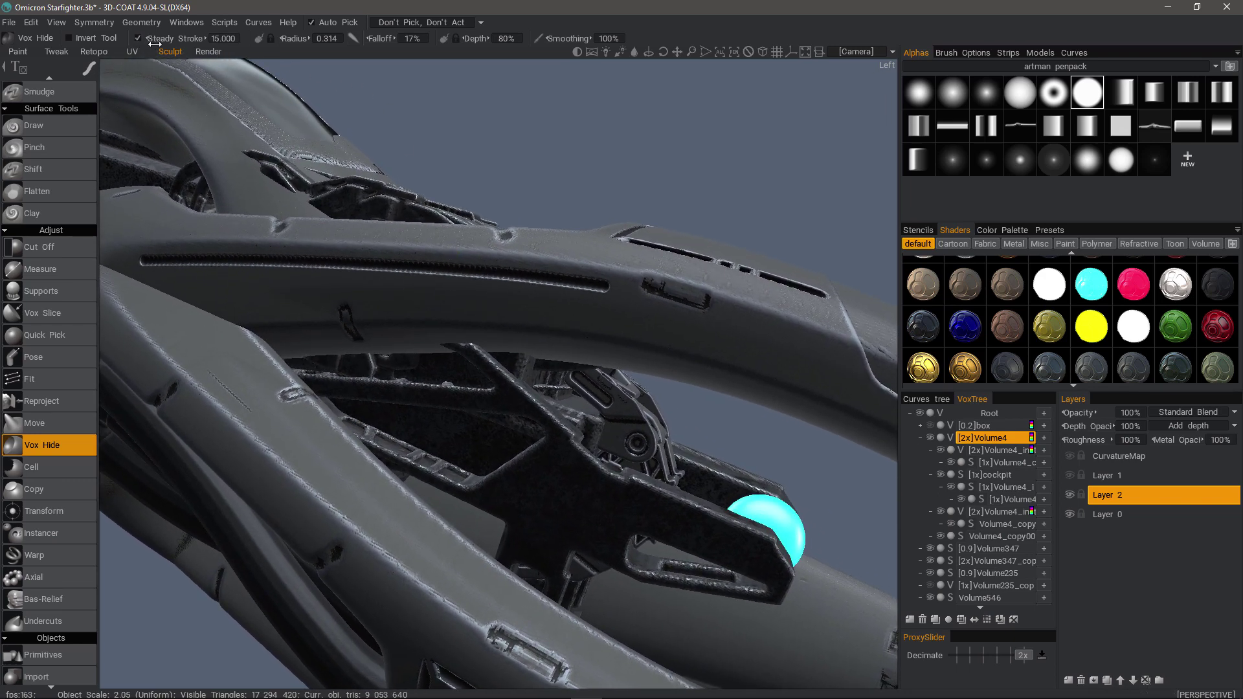
pyautogui.moveTo(493, 277); pyautogui.dragTo(500, 267, button='middle')
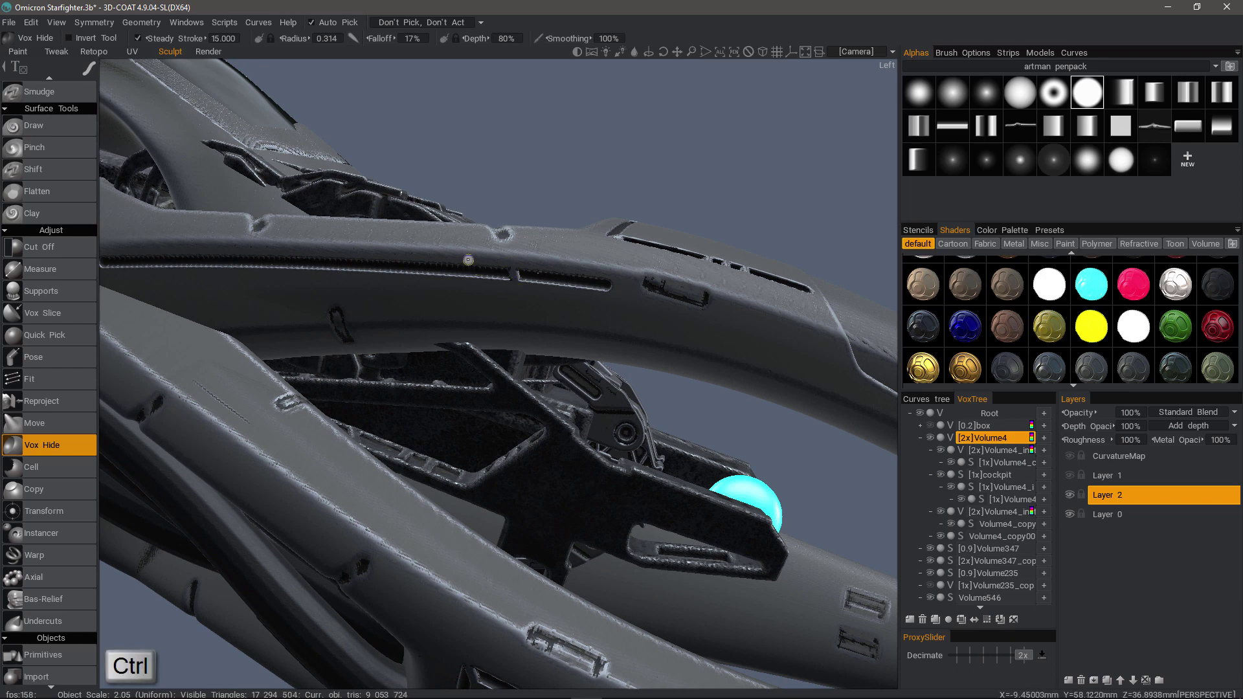
pyautogui.keyDown('ctrl'); pyautogui.moveTo(468, 259); pyautogui.dragTo(471, 274); pyautogui.keyUp('ctrl')
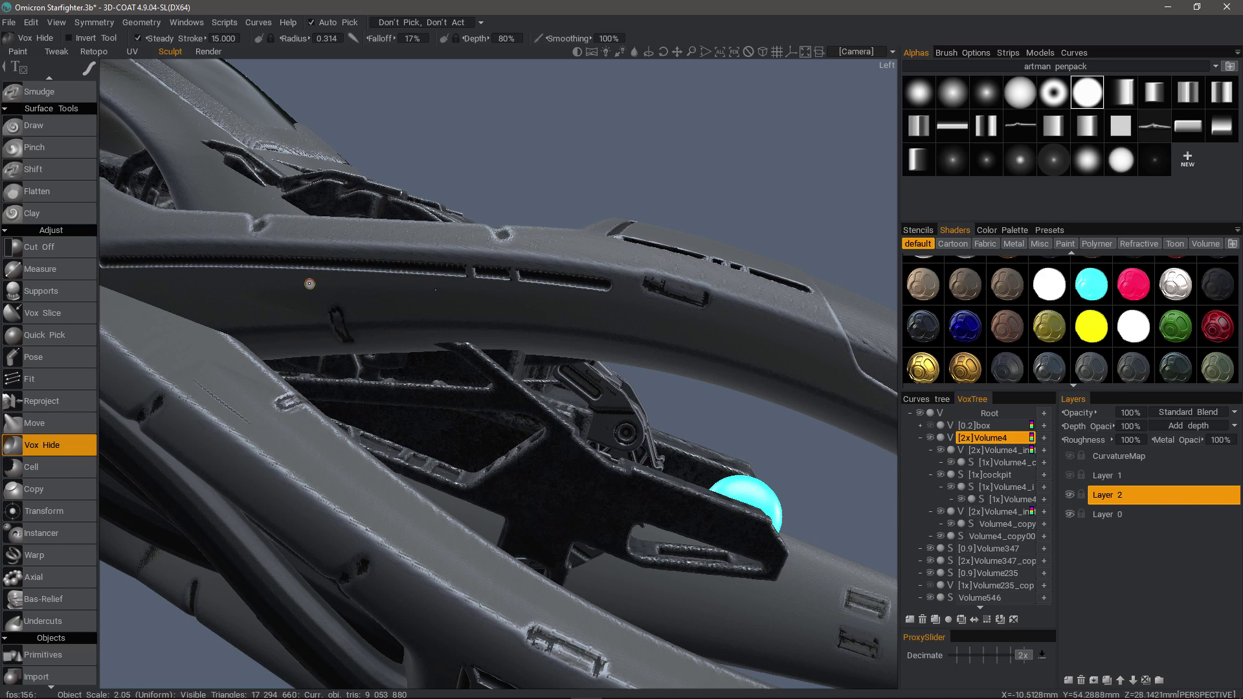
# Enlarge the brush radius to 1.117 and restore one wider gap across the rear part of the arm's spline groove
pyautogui.scroll(10, 313, 284)
pyautogui.scroll(1, 326, 283)
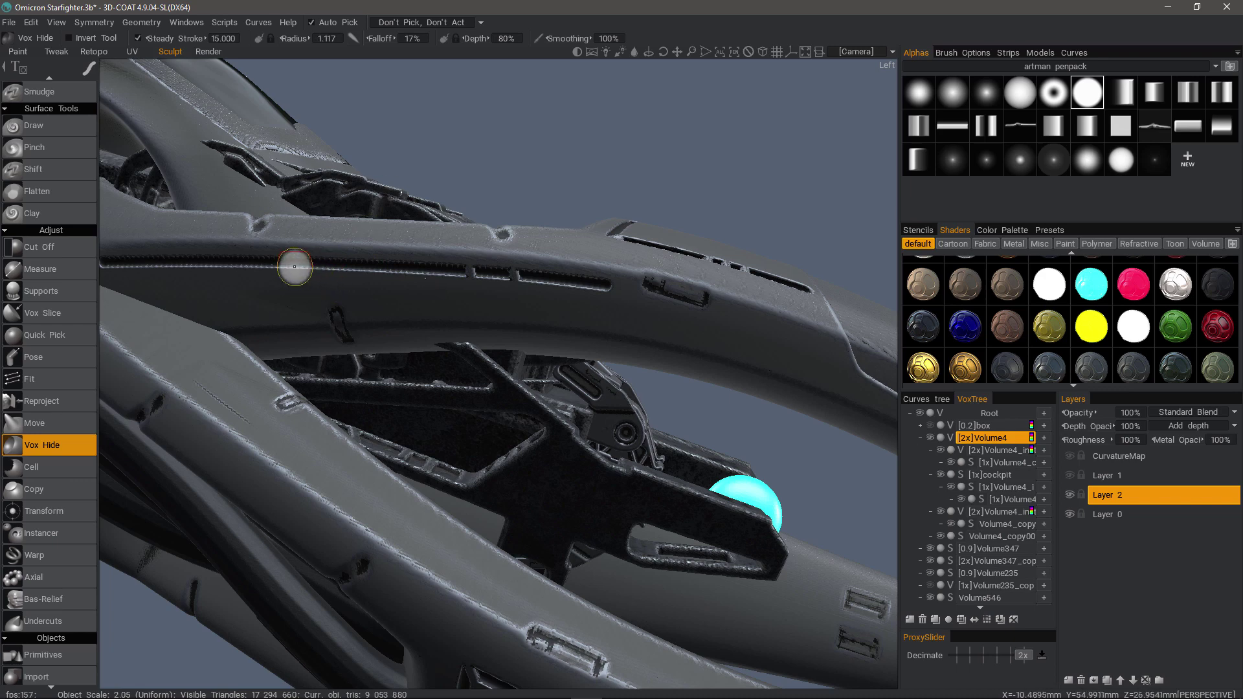
pyautogui.press('ctrl')
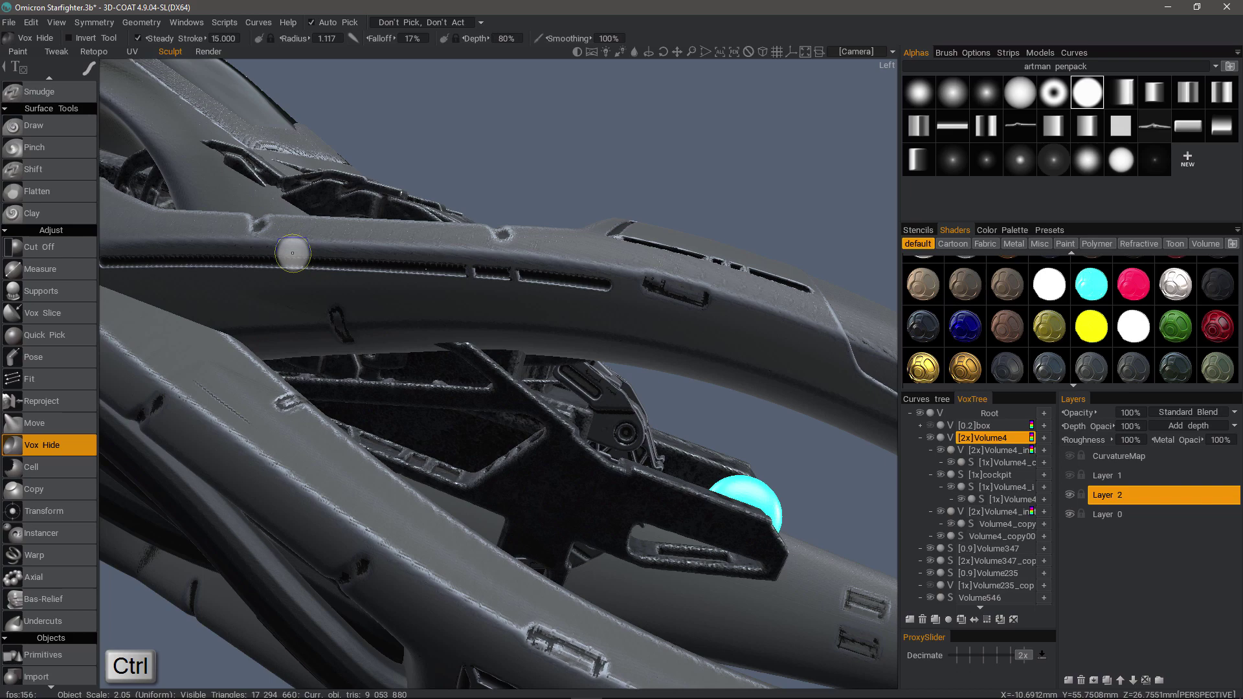
pyautogui.keyDown('ctrl'); pyautogui.click(292, 253); pyautogui.keyUp('ctrl')
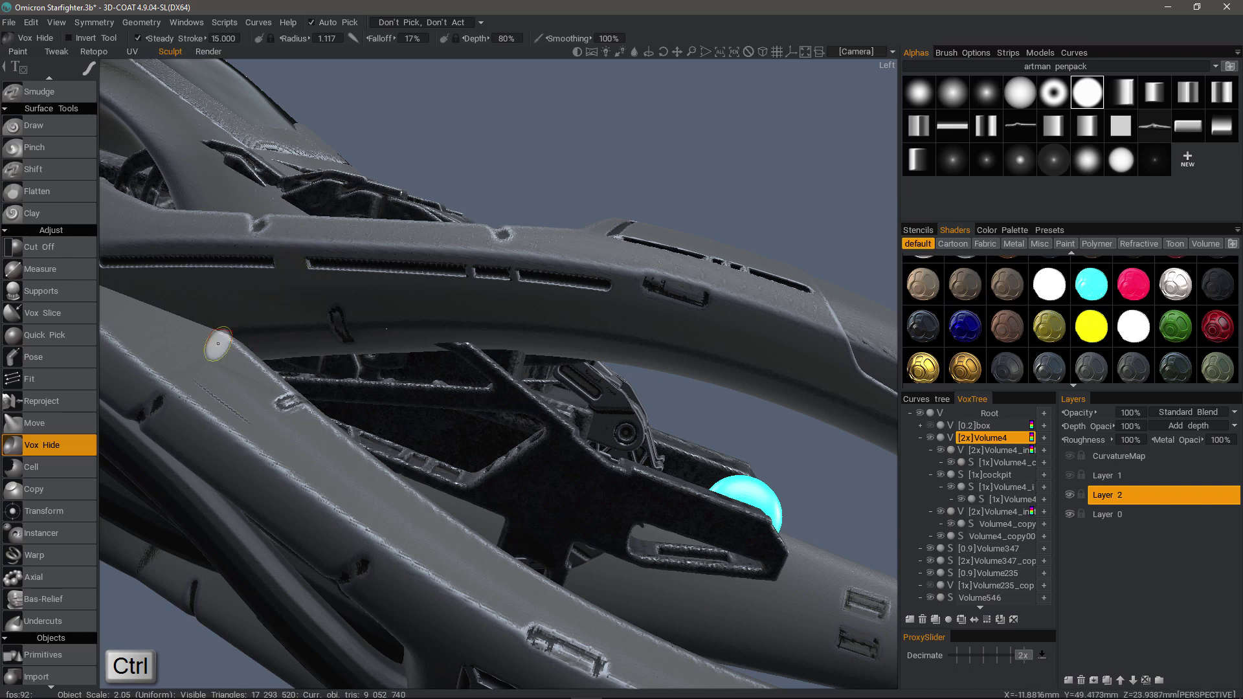
# Pick the Volume4_copy00 hull panel volume and convert it from surface to voxels with a custom required poly count
pyautogui.scroll(-5, 294, 314)
pyautogui.moveTo(272, 322)
pyautogui.mouseDown(button='middle')
pyautogui.moveTo(324, 384)
pyautogui.moveTo(388, 366)
pyautogui.mouseUp(button='middle')
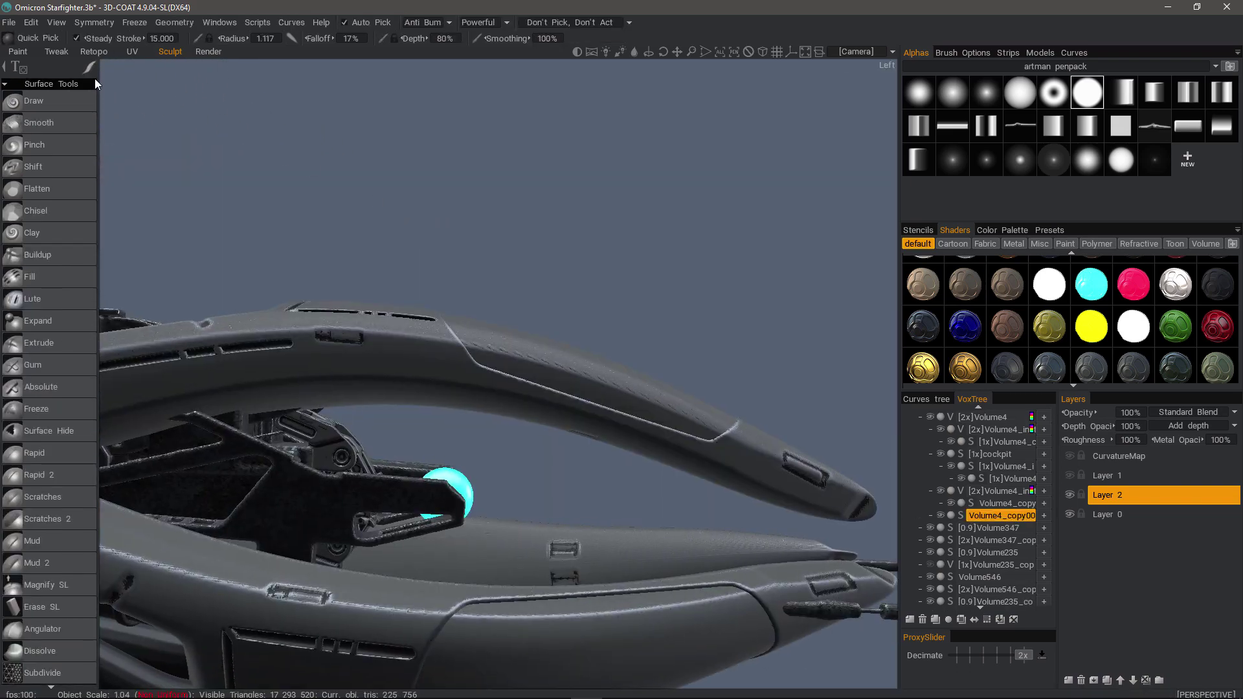
pyautogui.moveTo(88, 71)
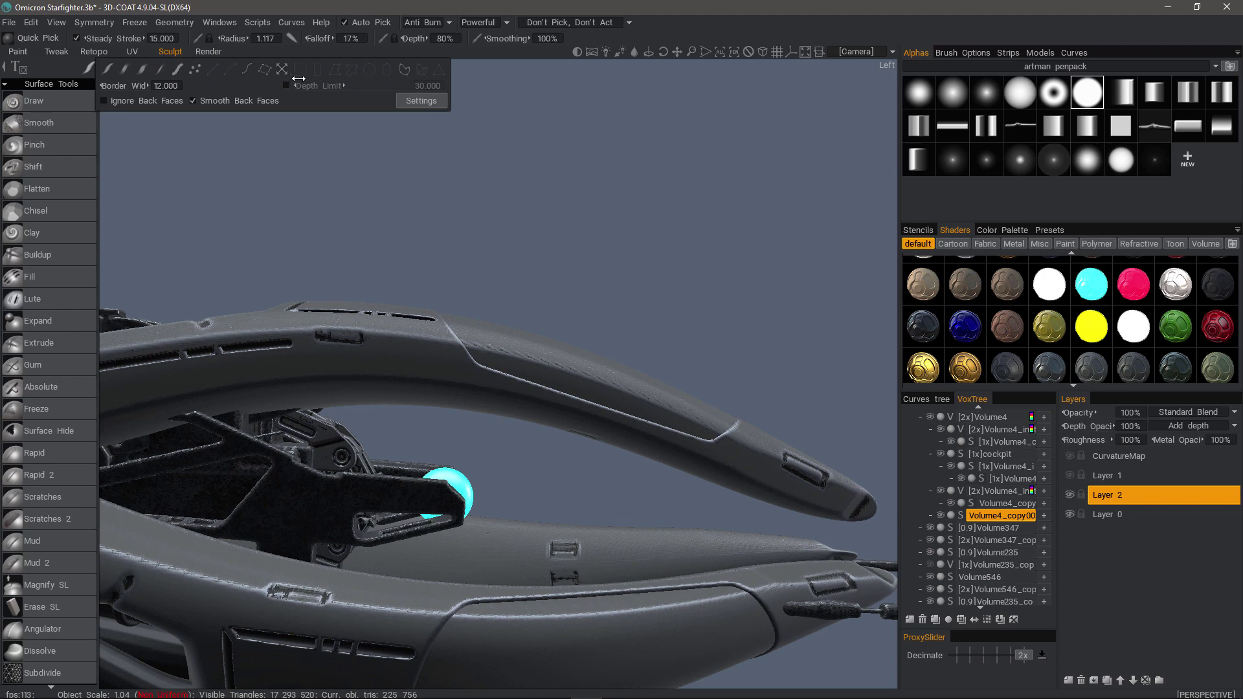
pyautogui.moveTo(149, 171); pyautogui.dragTo(130, 210)
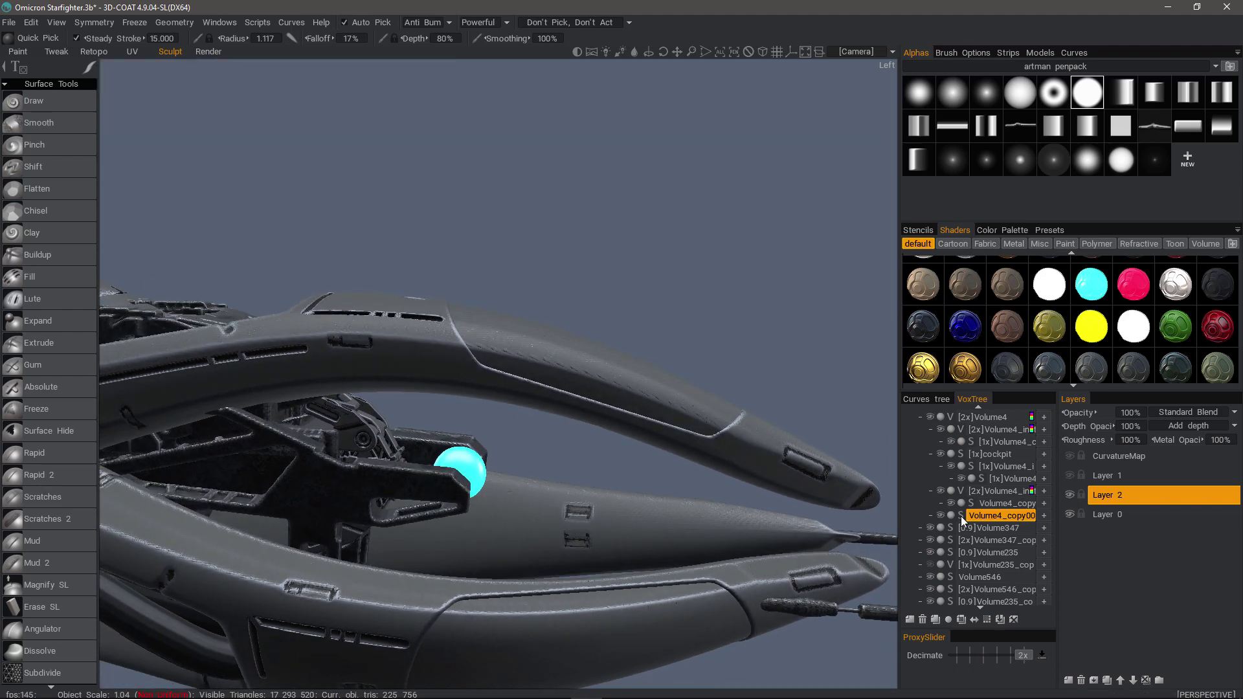
pyautogui.click(960, 516)
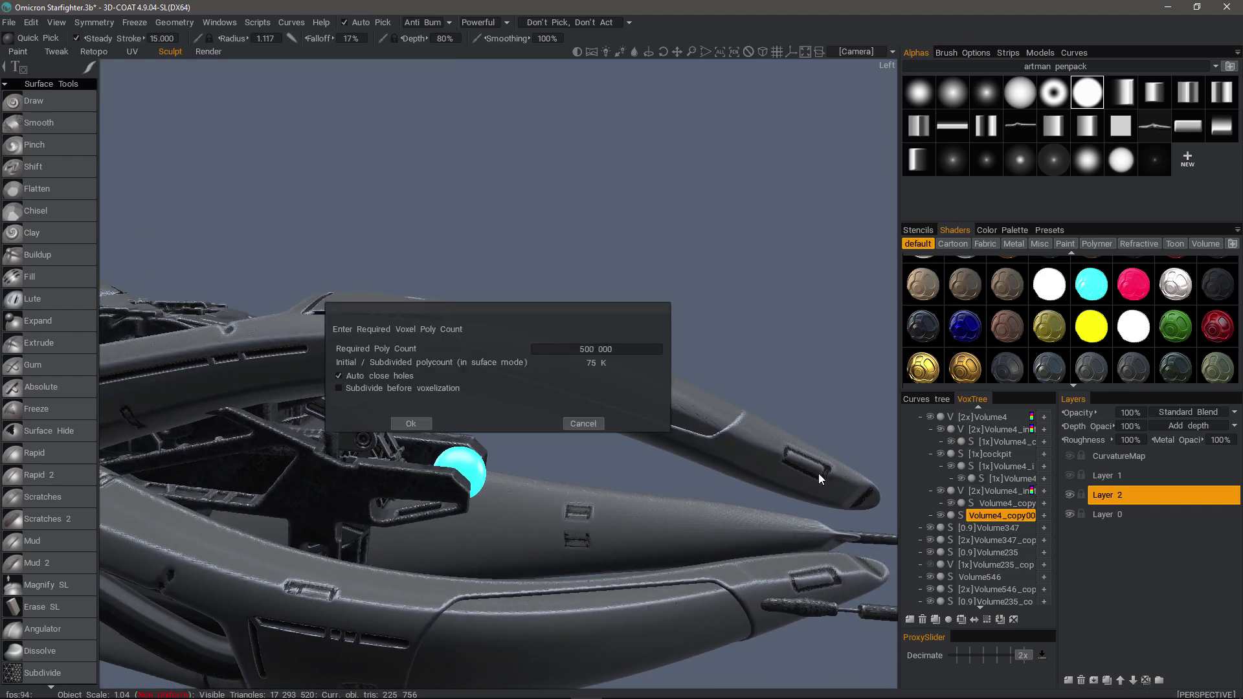
pyautogui.click(598, 350)
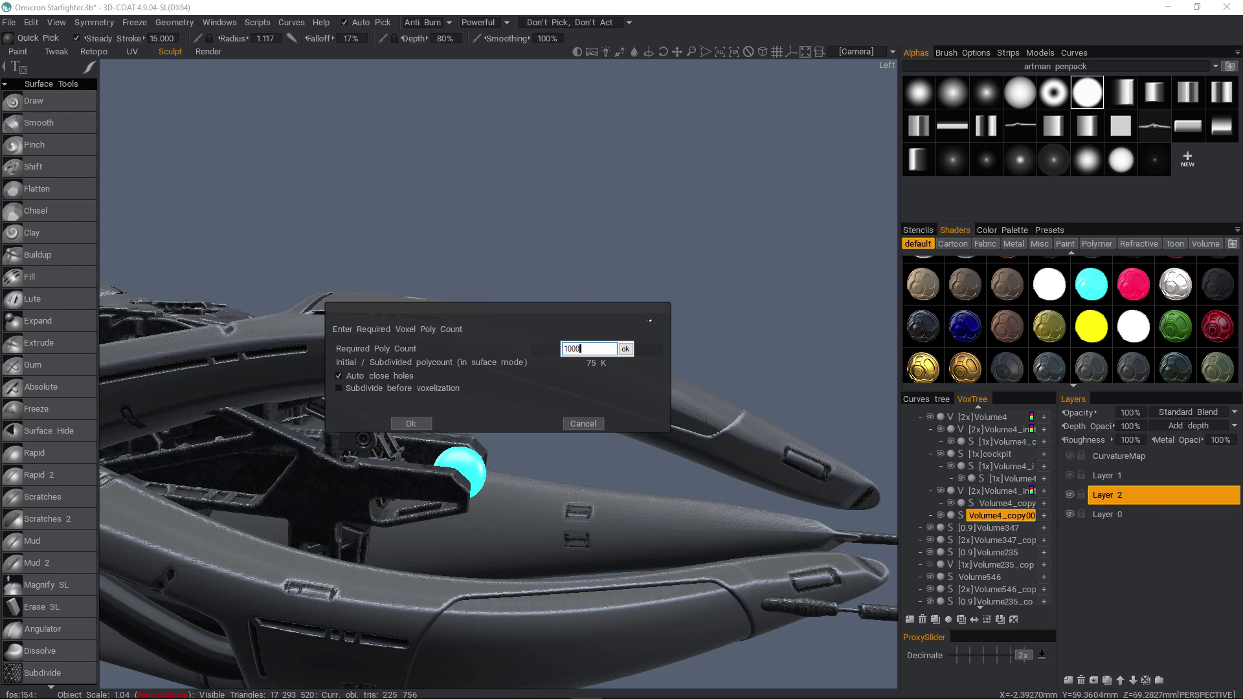
pyautogui.click(627, 348)
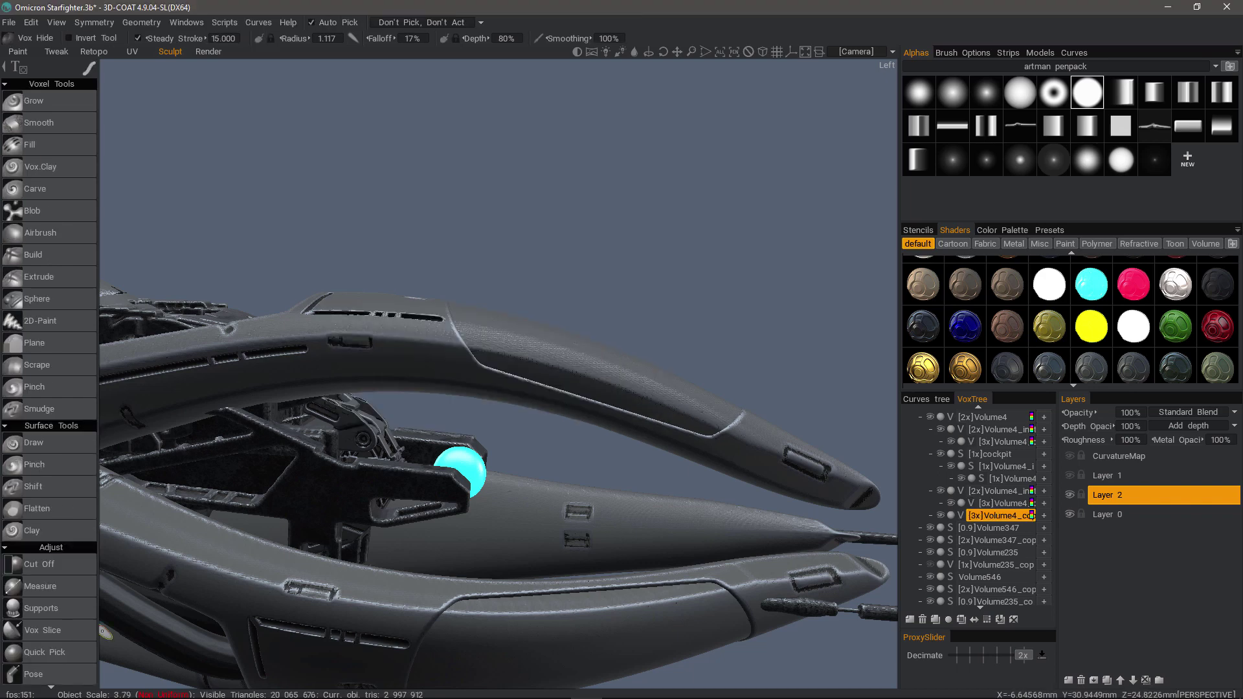
# Convert the newly voxelized Volume4 copy volume to global space
pyautogui.click(990, 516)
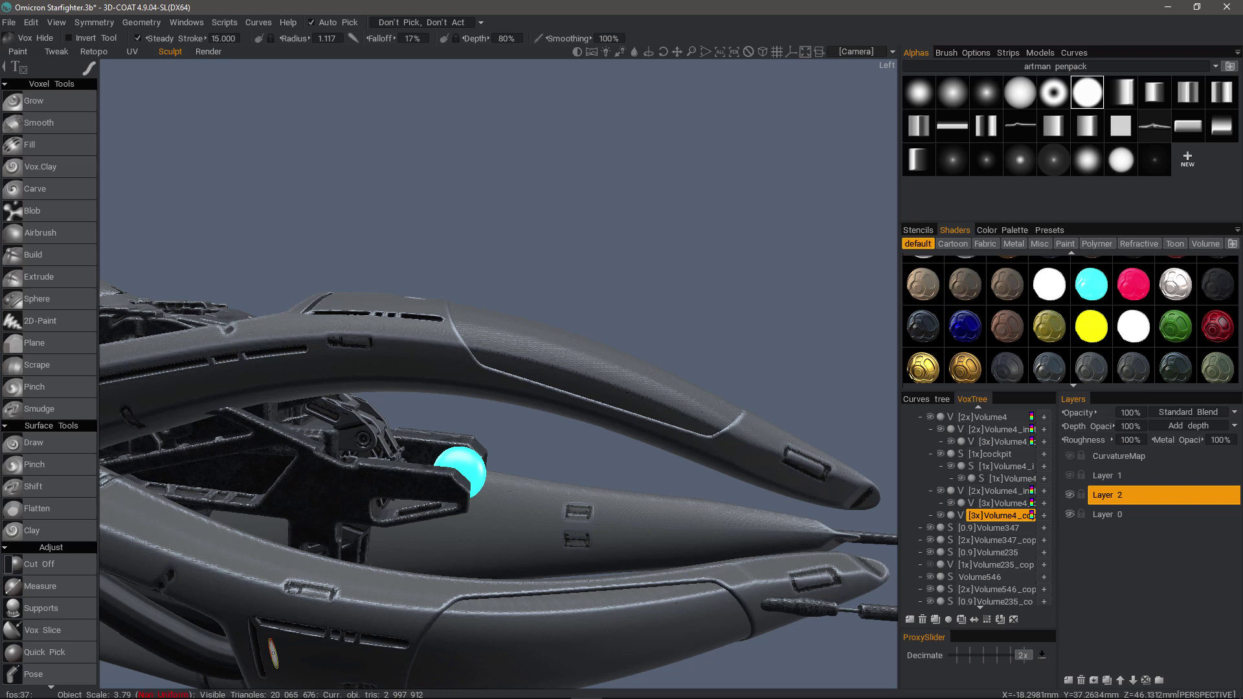
pyautogui.rightClick(999, 515)
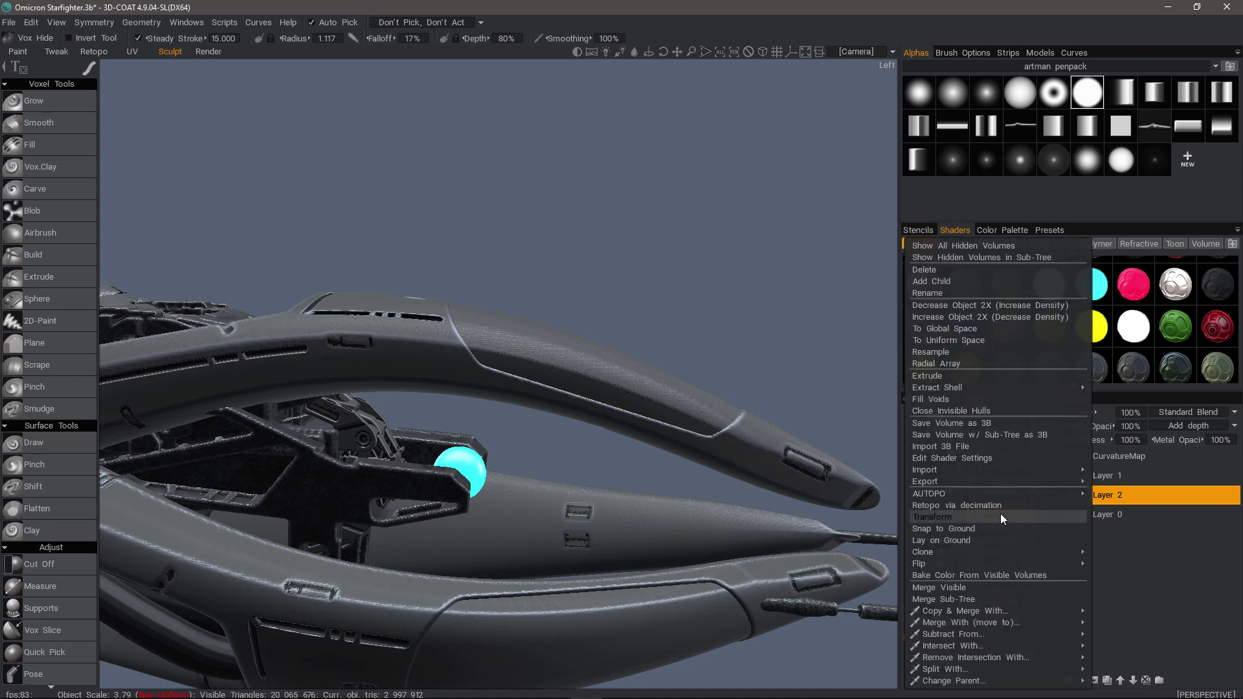
pyautogui.click(957, 329)
# Set an orthographic right view of the hull arms and change the Vox Hide stroke type to a closed polygon lasso
pyautogui.moveTo(745, 349); pyautogui.dragTo(664, 429)
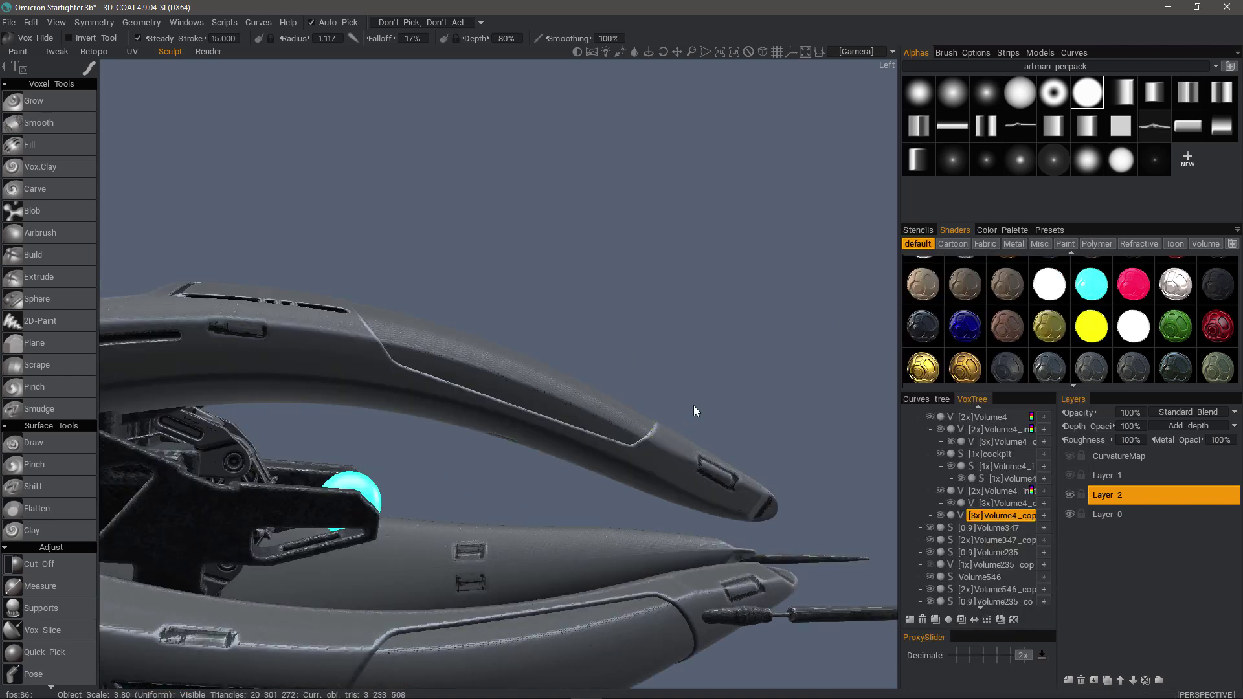
pyautogui.press('5')
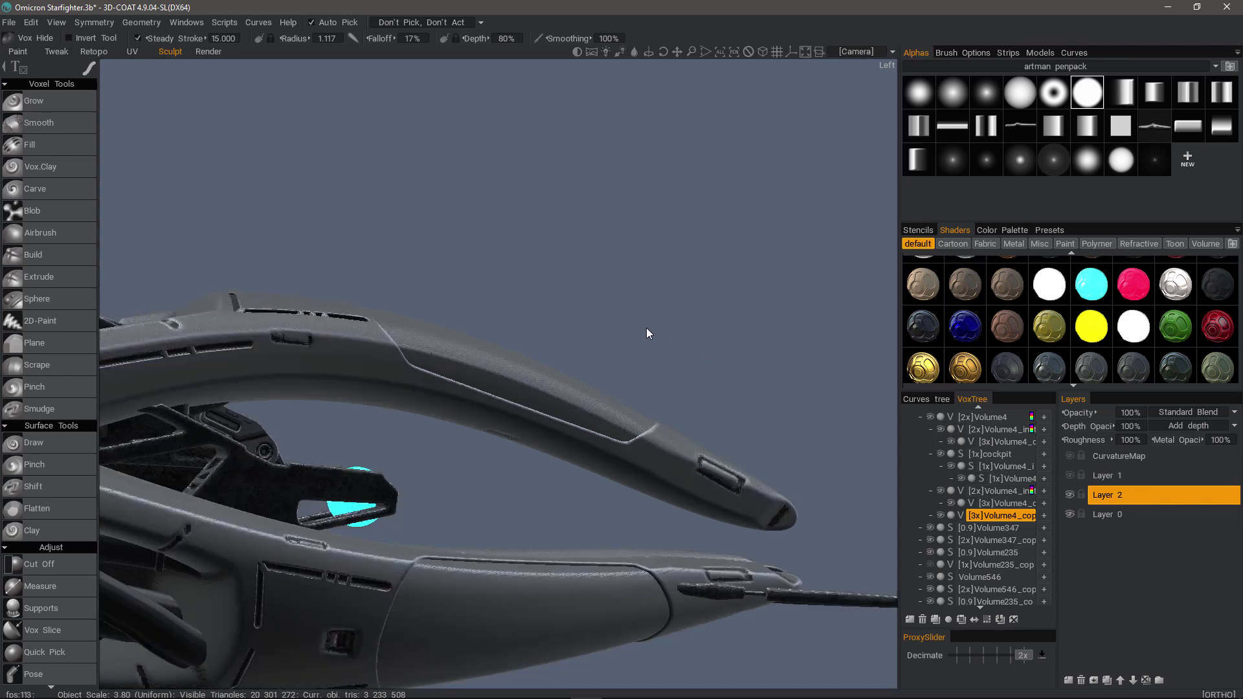
pyautogui.press('6')
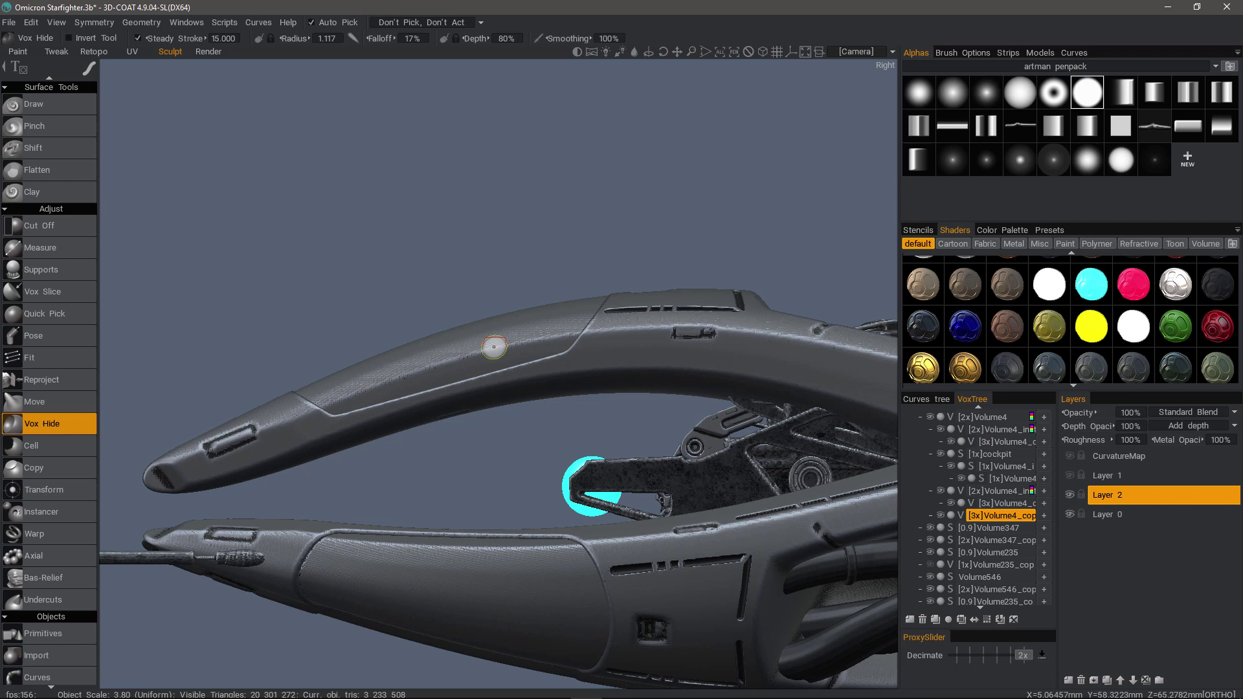
pyautogui.press('space')
pyautogui.click(555, 332)
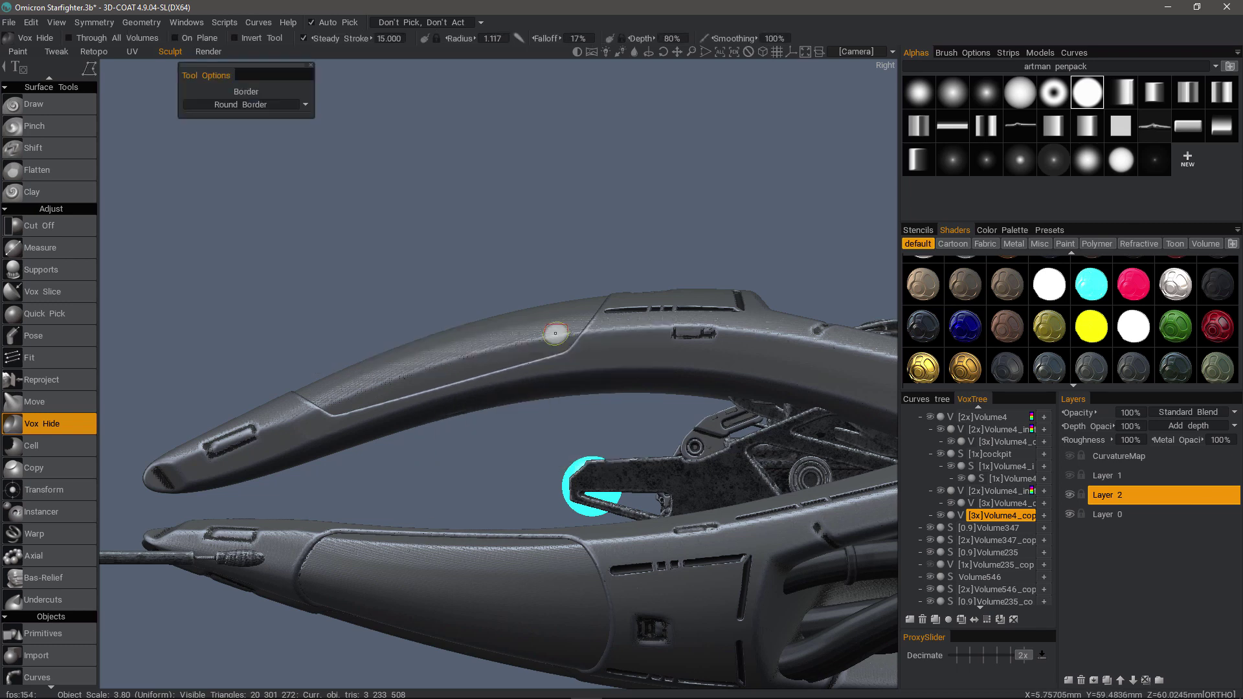
# Hide a stepped notch from the middle of the upper arm's panel with a six-point polygon outline
pyautogui.click(491, 355)
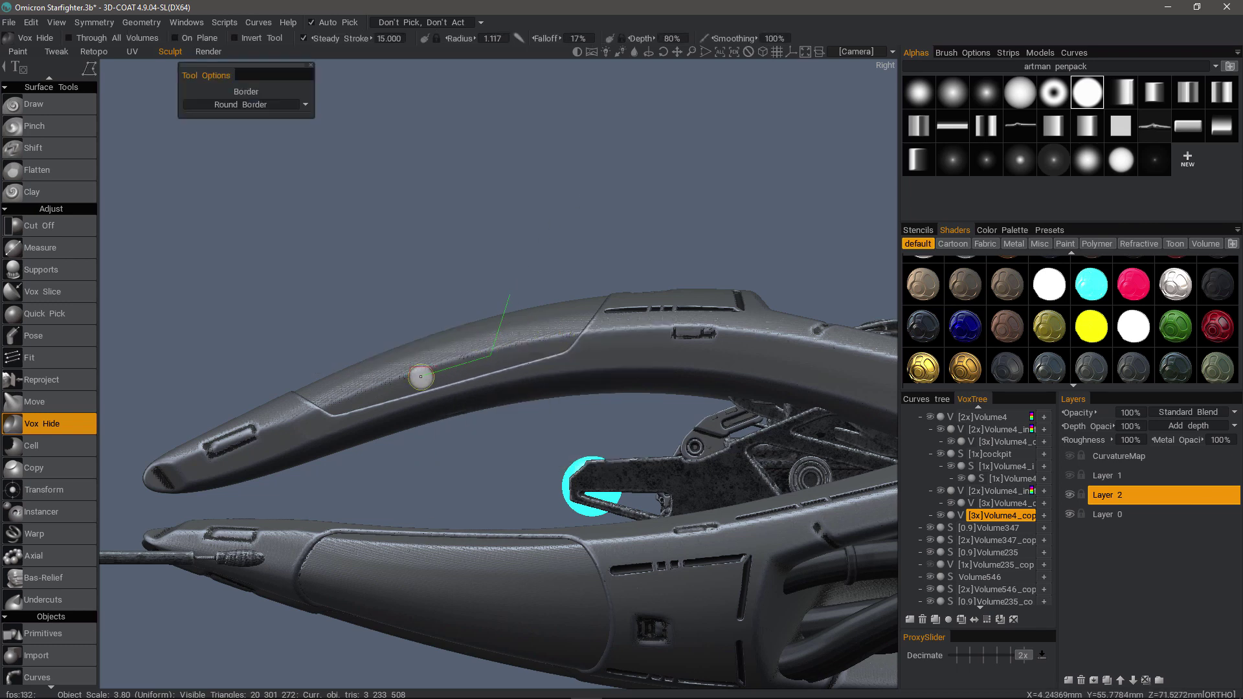
pyautogui.click(453, 366)
pyautogui.click(446, 375)
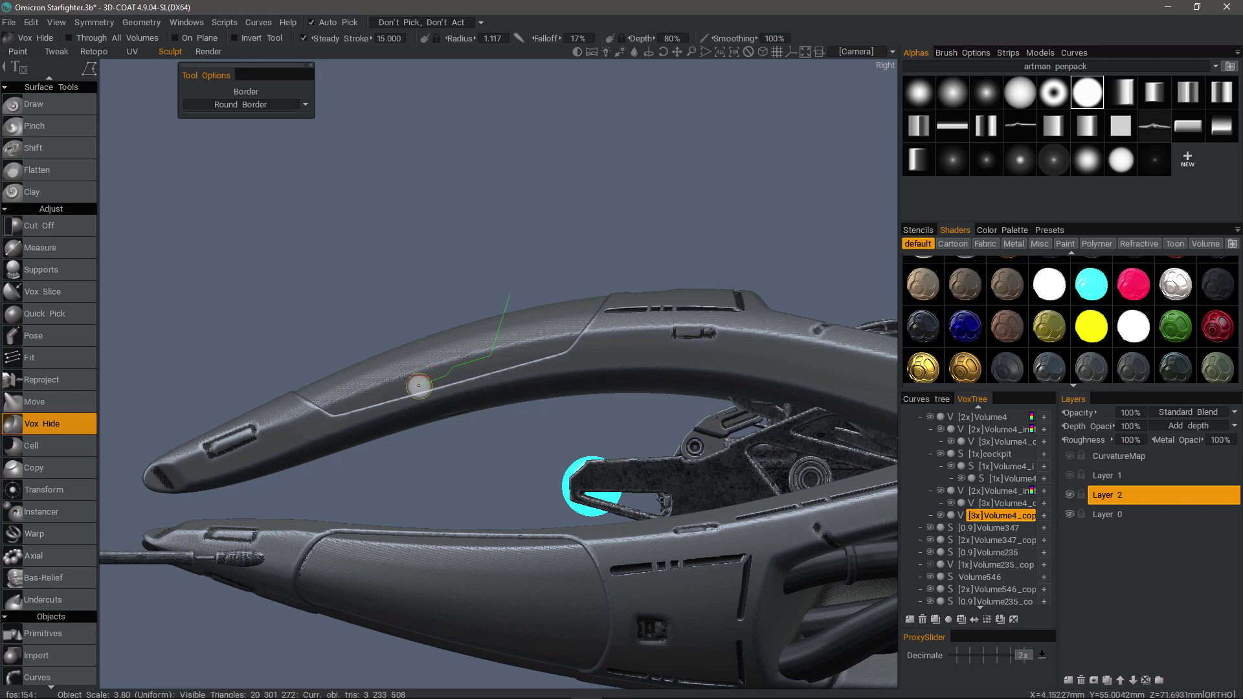
pyautogui.click(396, 389)
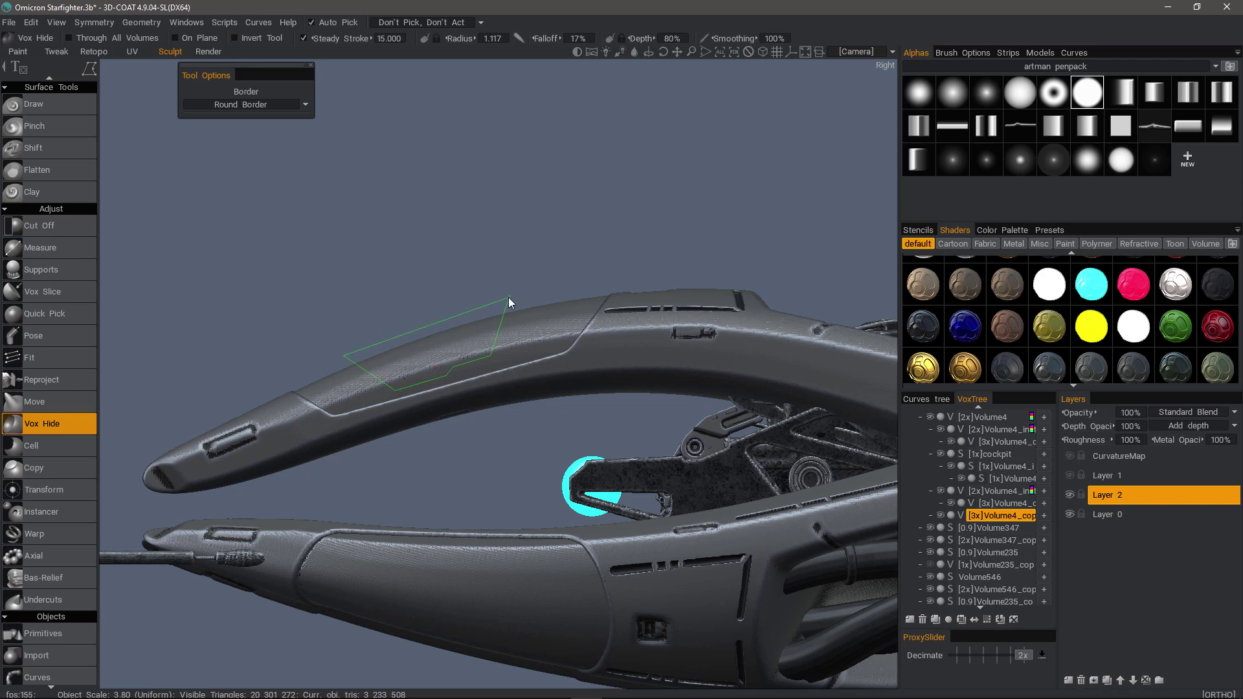
pyautogui.moveTo(360, 263); pyautogui.dragTo(330, 358, button='right')
pyautogui.moveTo(331, 358); pyautogui.dragTo(565, 293)
pyautogui.moveTo(565, 293); pyautogui.dragTo(523, 319, button='right')
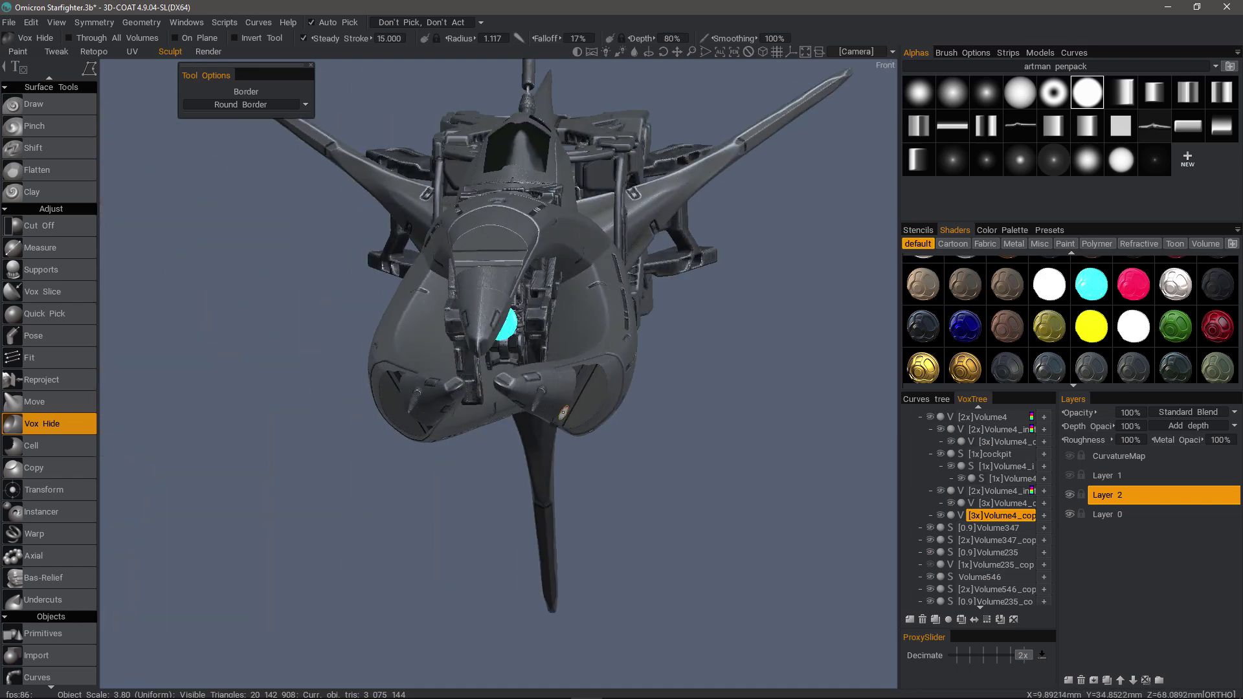
pyautogui.moveTo(542, 391); pyautogui.dragTo(457, 385, button='right')
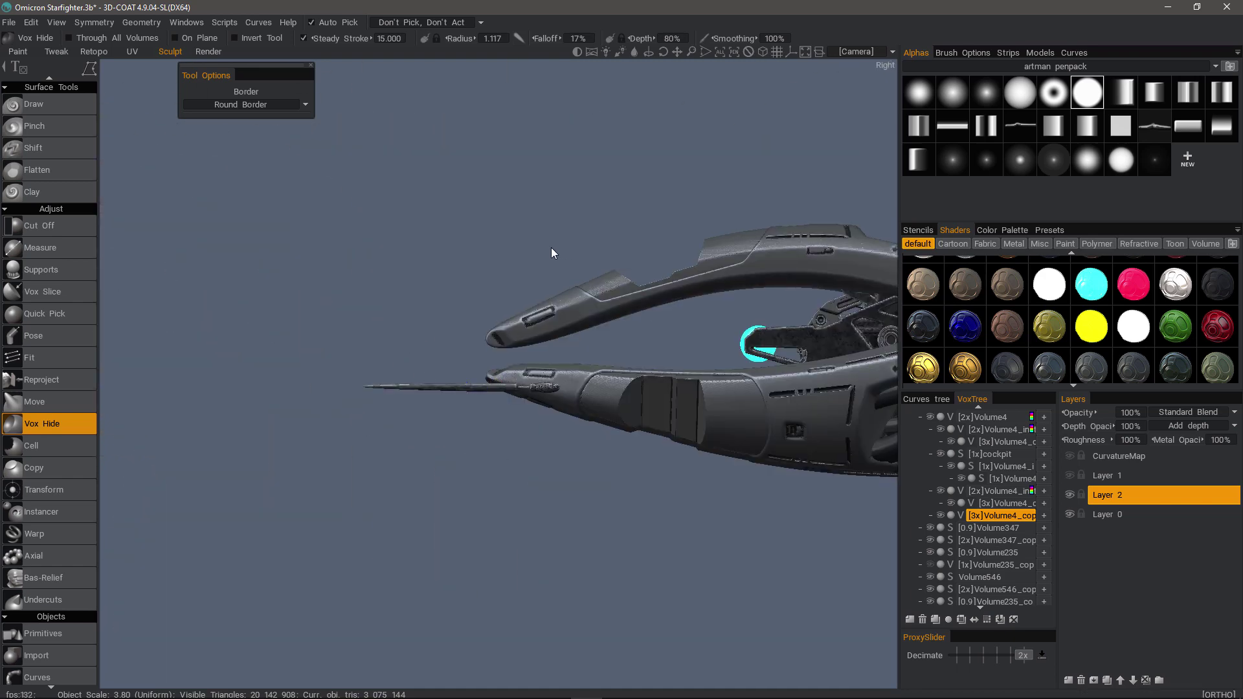
# Turn on Invert Tool and restore the notch's interior with a slightly inset polygon, leaving a thin stepped groove with a wider side slot
pyautogui.moveTo(481, 98); pyautogui.dragTo(236, 193, button='middle')
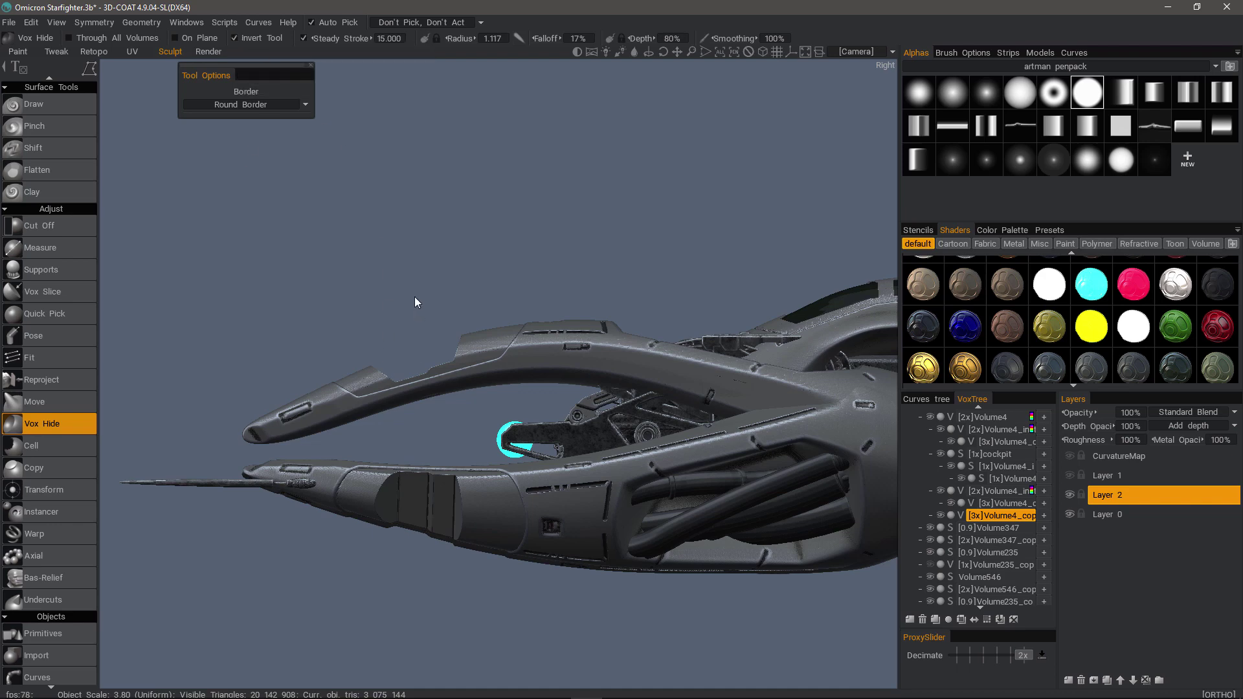
pyautogui.moveTo(376, 277); pyautogui.dragTo(425, 247, button='middle')
pyautogui.moveTo(398, 286); pyautogui.dragTo(674, 291, button='right')
pyautogui.moveTo(386, 188); pyautogui.dragTo(496, 272, button='middle')
pyautogui.moveTo(496, 272); pyautogui.dragTo(547, 317, button='right')
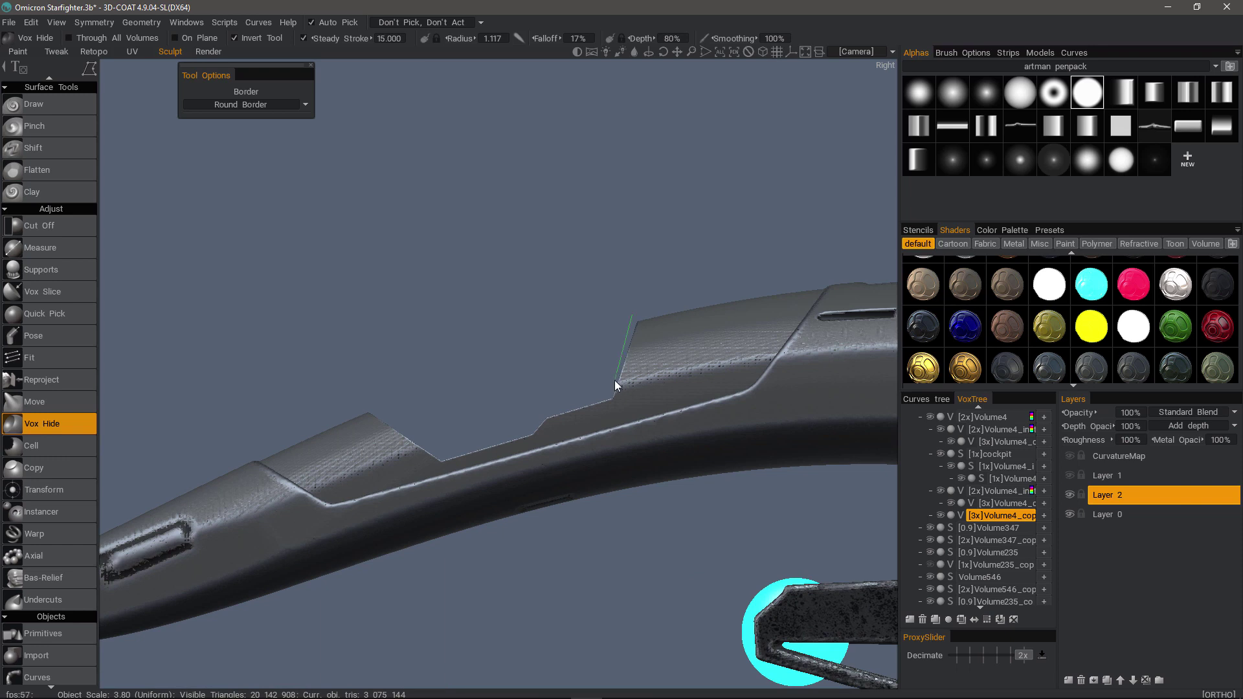
pyautogui.click(522, 432)
pyautogui.click(356, 397)
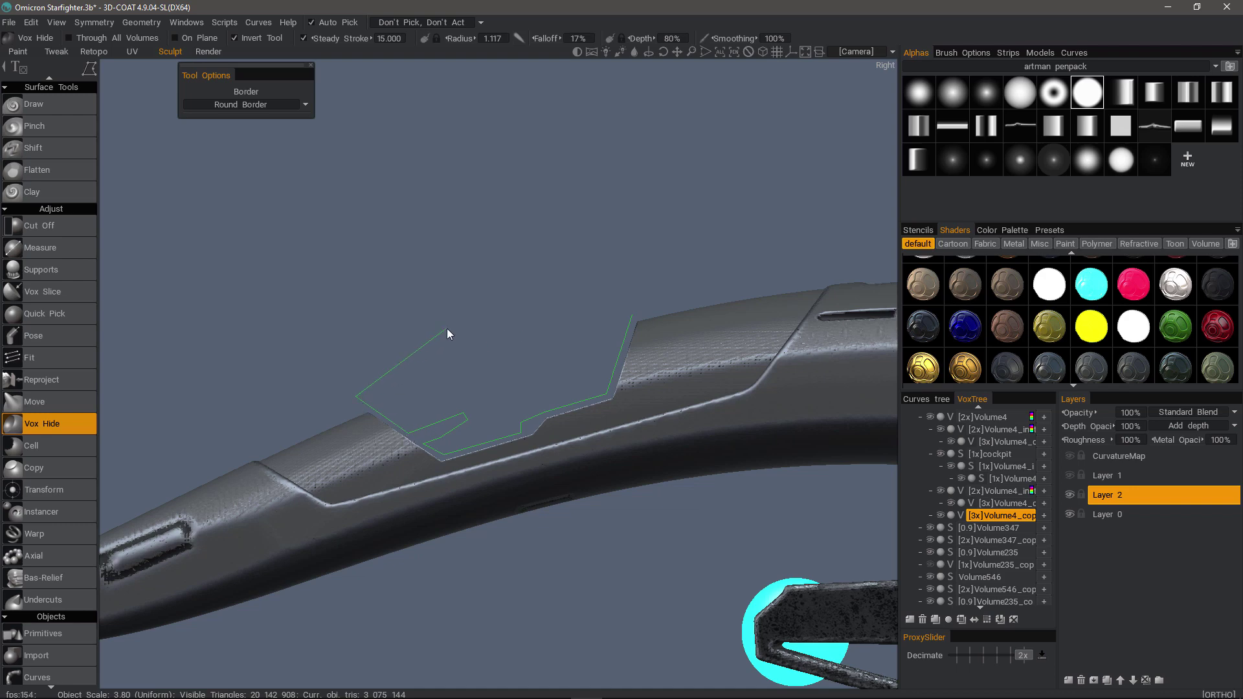
pyautogui.click(631, 315)
pyautogui.moveTo(542, 307); pyautogui.dragTo(366, 386, button='right')
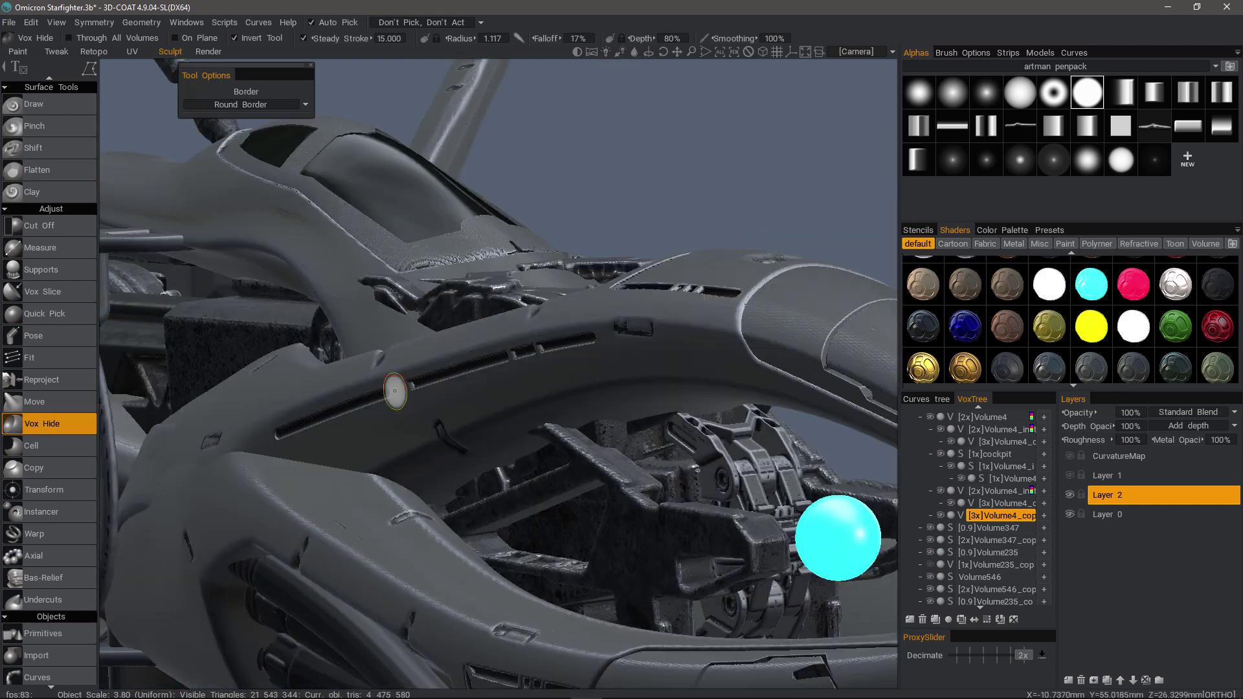
pyautogui.keyDown('alt'); pyautogui.moveTo(395, 391); pyautogui.dragTo(443, 328); pyautogui.keyUp('alt')
pyautogui.moveTo(443, 328); pyautogui.dragTo(438, 260, button='right')
pyautogui.keyDown('alt'); pyautogui.moveTo(438, 259); pyautogui.dragTo(297, 194); pyautogui.keyUp('alt')
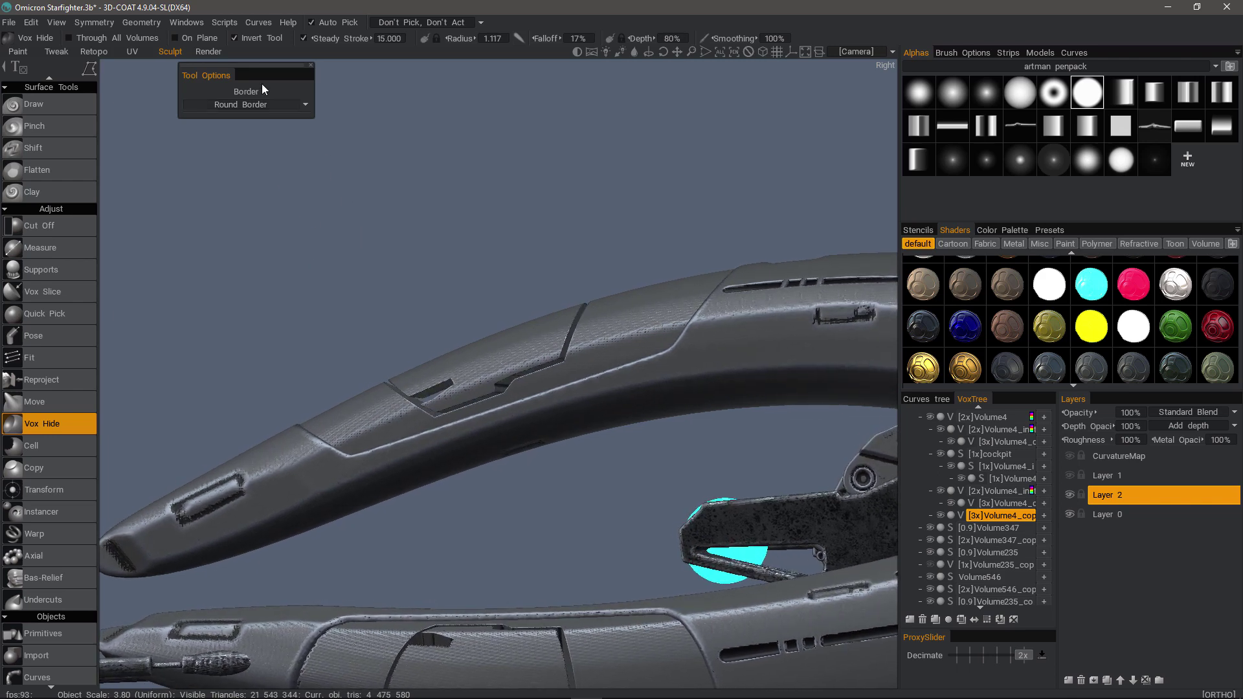
pyautogui.click(145, 22)
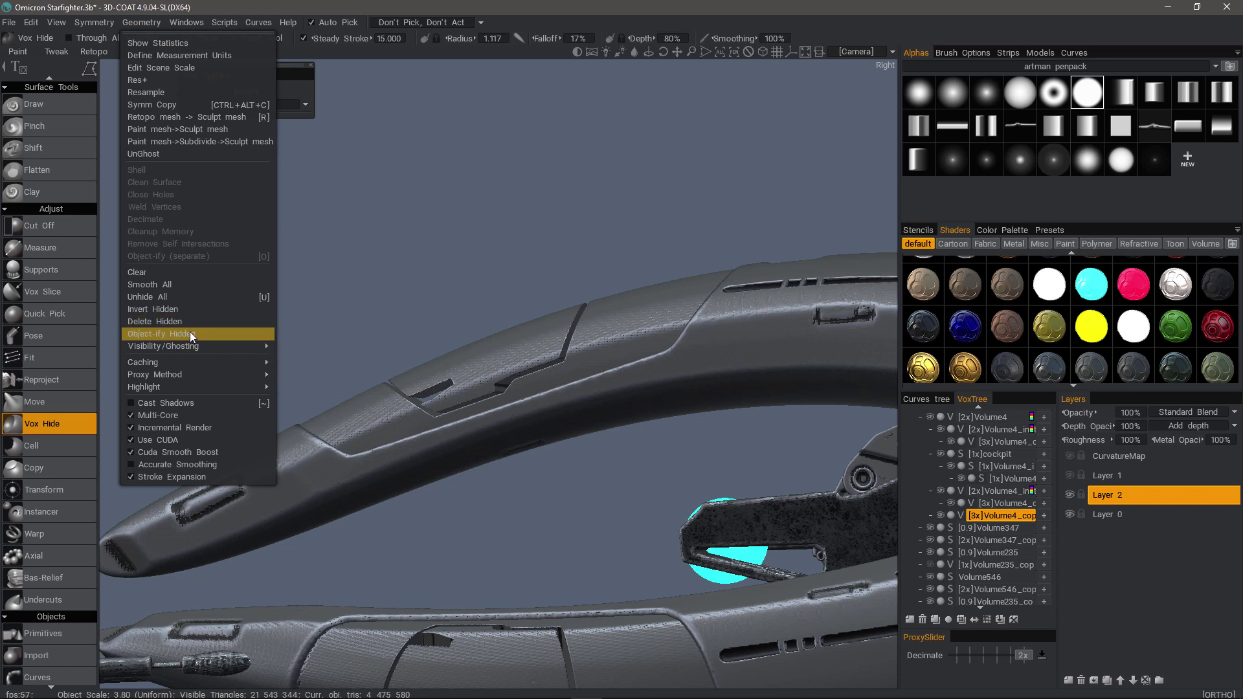
pyautogui.click(172, 297)
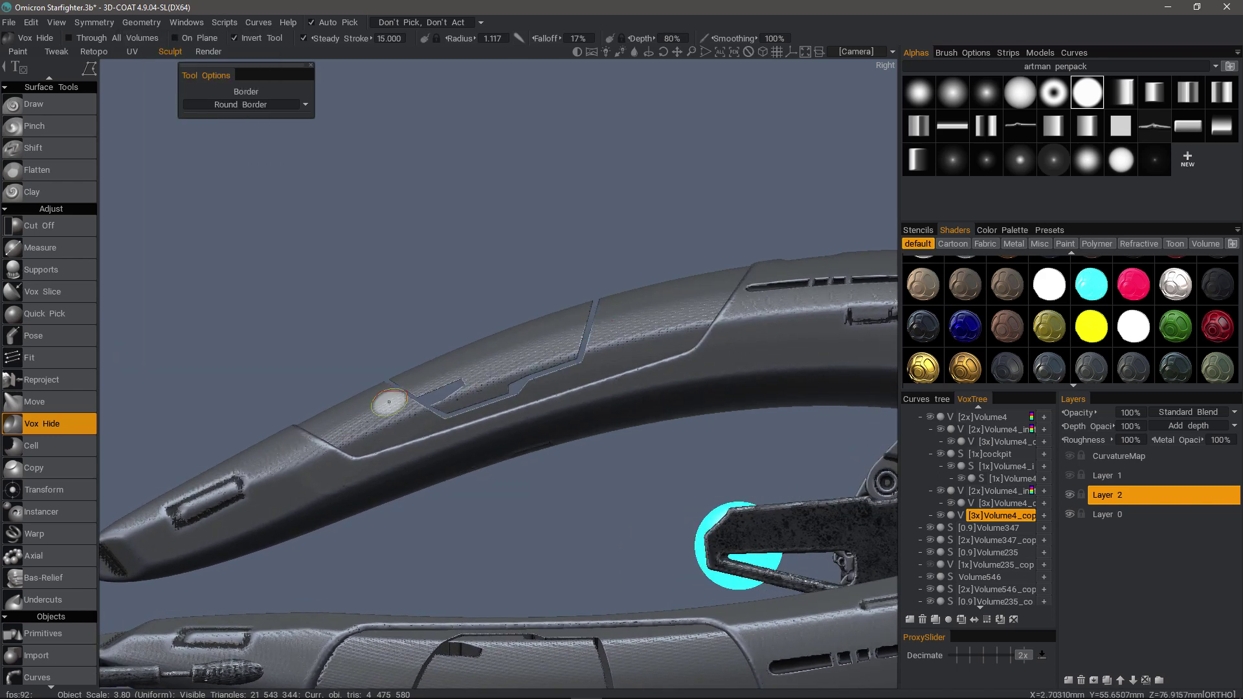
# Restore most of the wide side slot at the forward end of the panel's stepped groove with an inverted polygon
pyautogui.moveTo(343, 353)
pyautogui.mouseDown()
pyautogui.moveTo(341, 371)
pyautogui.moveTo(340, 276)
pyautogui.moveTo(336, 289)
pyautogui.moveTo(439, 234)
pyautogui.moveTo(388, 359)
pyautogui.mouseUp()
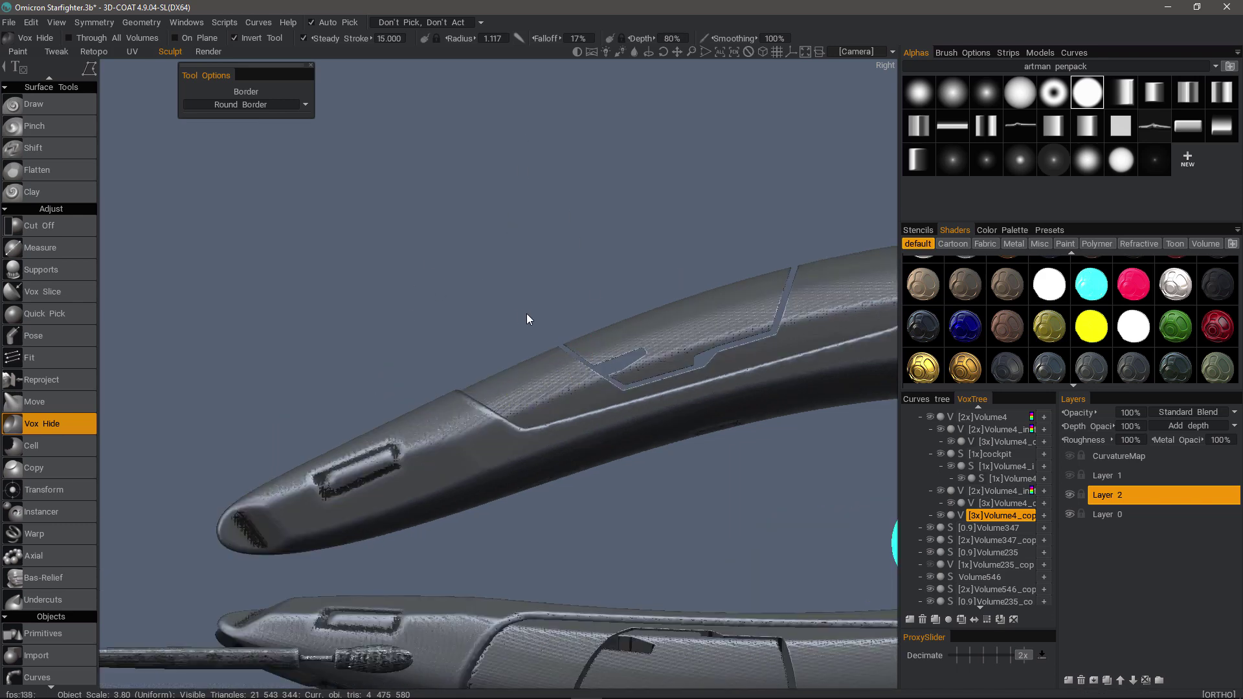
pyautogui.keyDown('alt'); pyautogui.moveTo(526, 314); pyautogui.dragTo(302, 85); pyautogui.keyUp('alt')
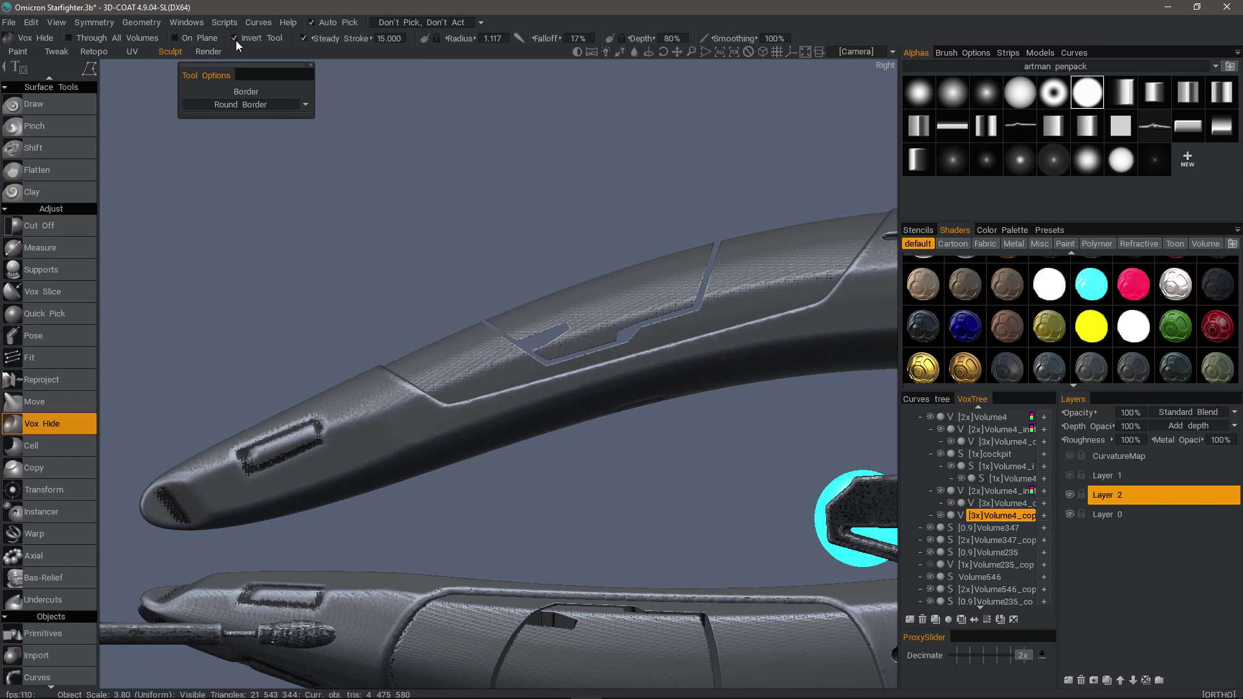
pyautogui.click(549, 356)
pyautogui.click(583, 346)
pyautogui.click(579, 305)
pyautogui.click(481, 301)
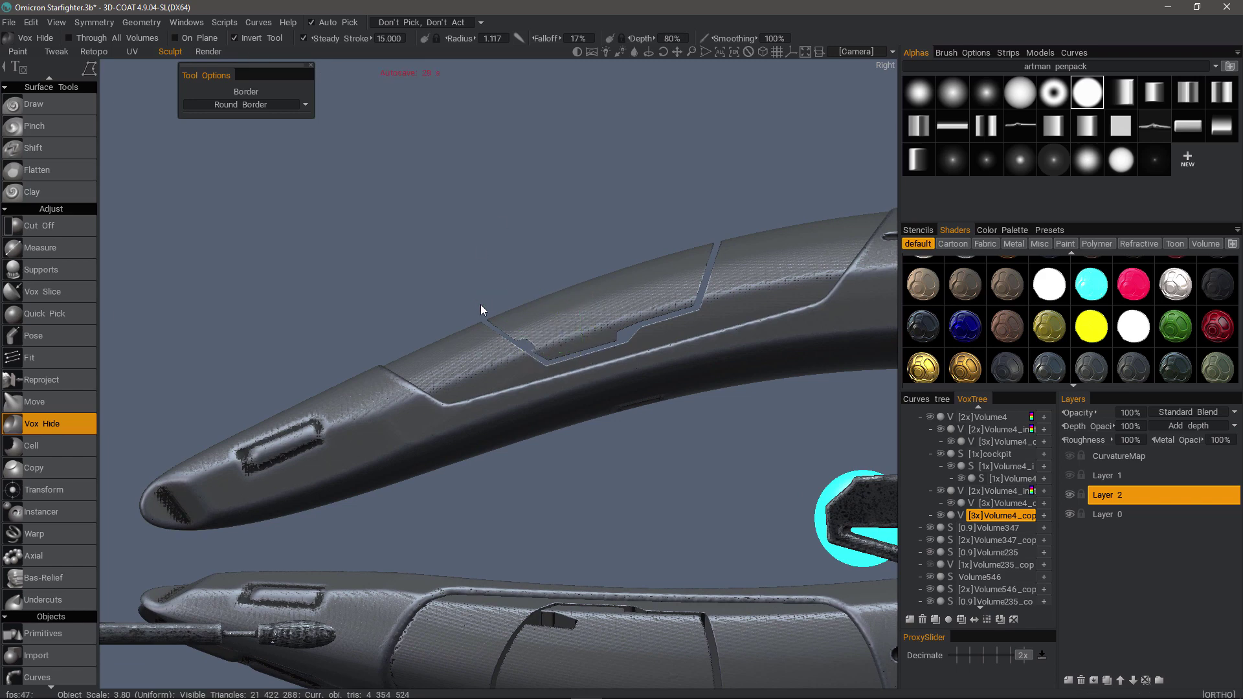
# With Invert Tool off, hide a second angular notch in the rear part of the upper arm's panel with a five-point polygon outline
pyautogui.keyDown('alt'); pyautogui.moveTo(481, 311); pyautogui.dragTo(404, 368); pyautogui.keyUp('alt')
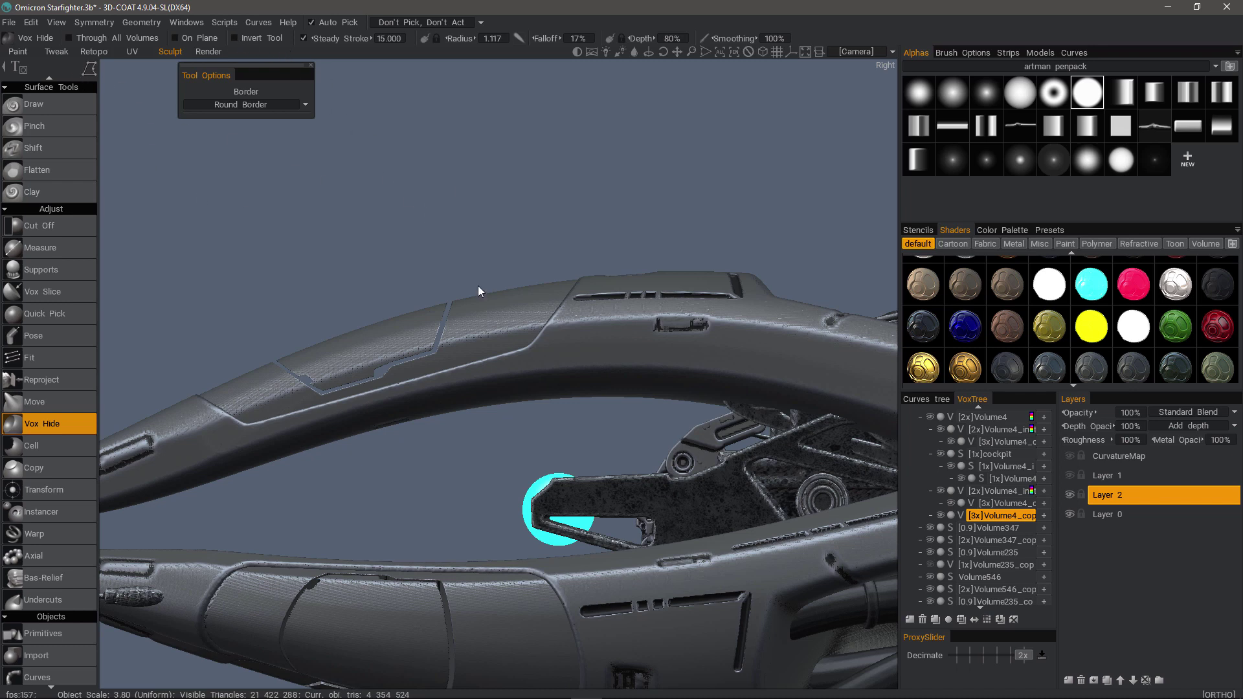
pyautogui.click(509, 329)
pyautogui.click(503, 346)
pyautogui.click(466, 355)
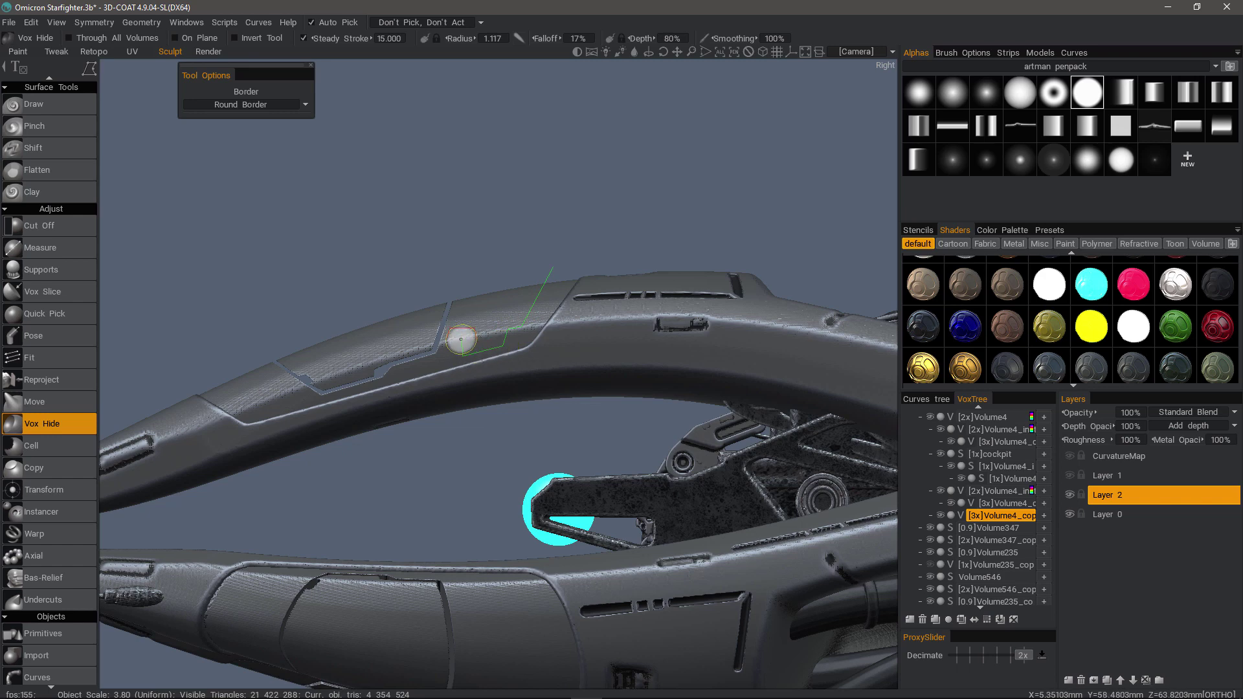
pyautogui.click(461, 339)
pyautogui.click(554, 268)
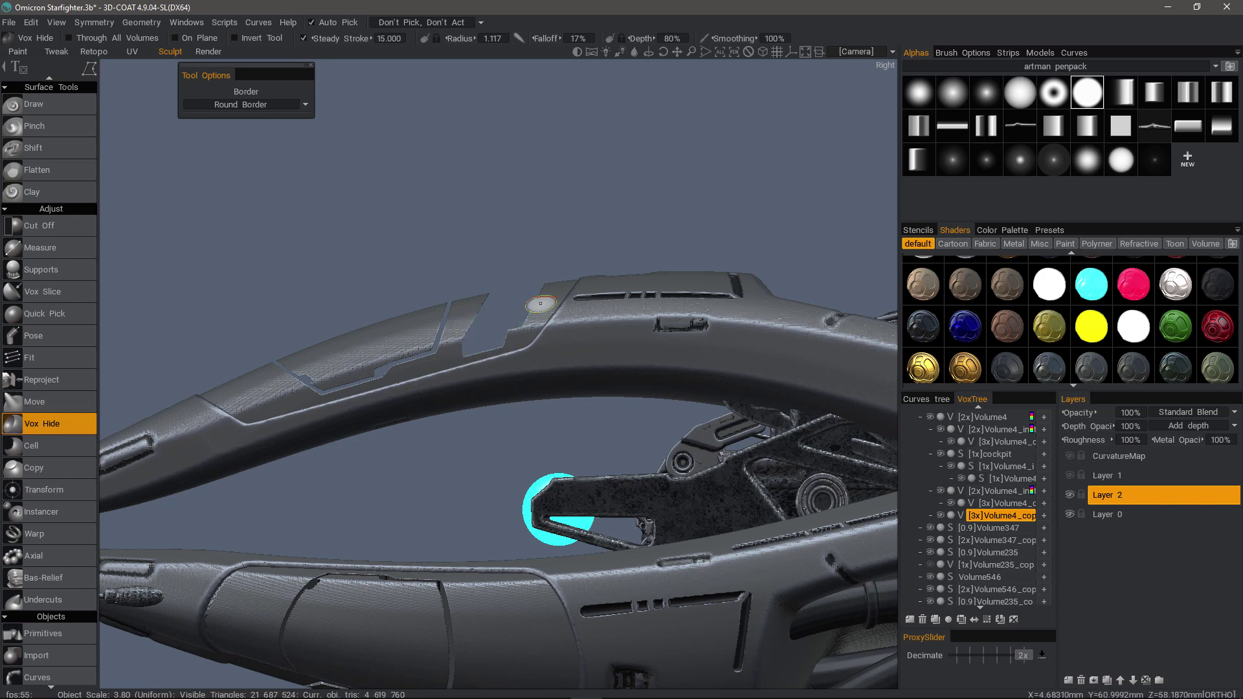
# Unhide all hidden parts of the panel volume and inspect the filled grooves and notch up close
pyautogui.scroll(3, 496, 174)
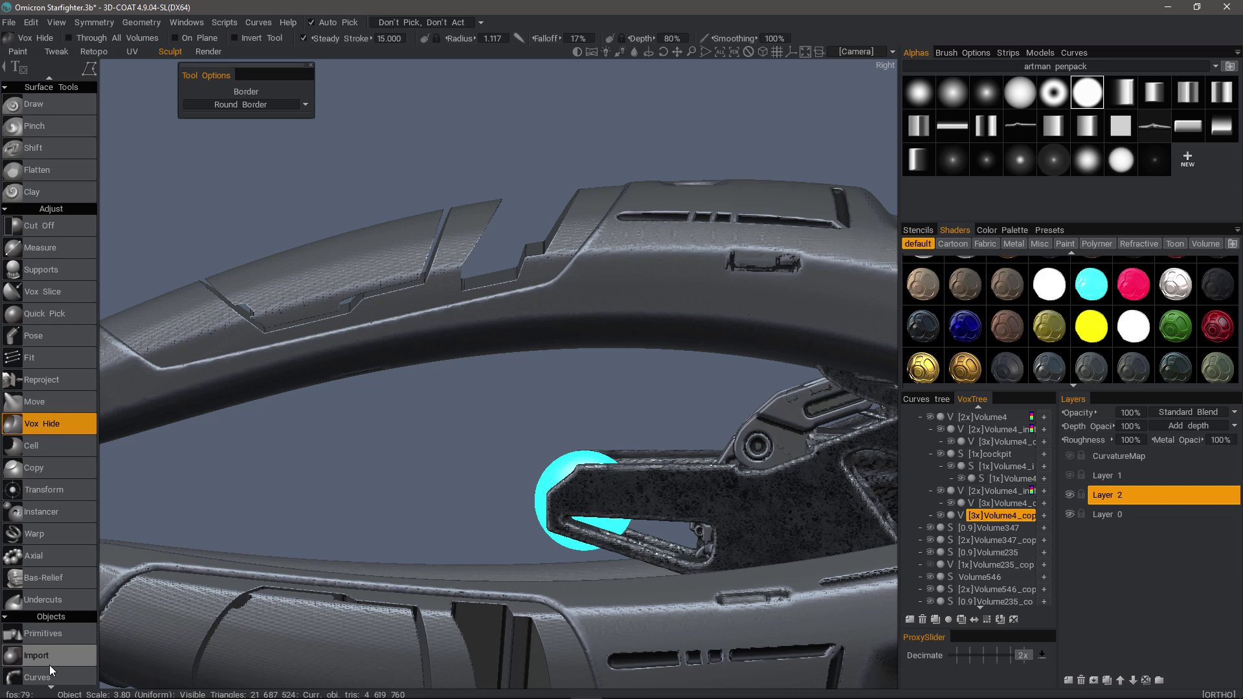
pyautogui.scroll(-10, 57, 646)
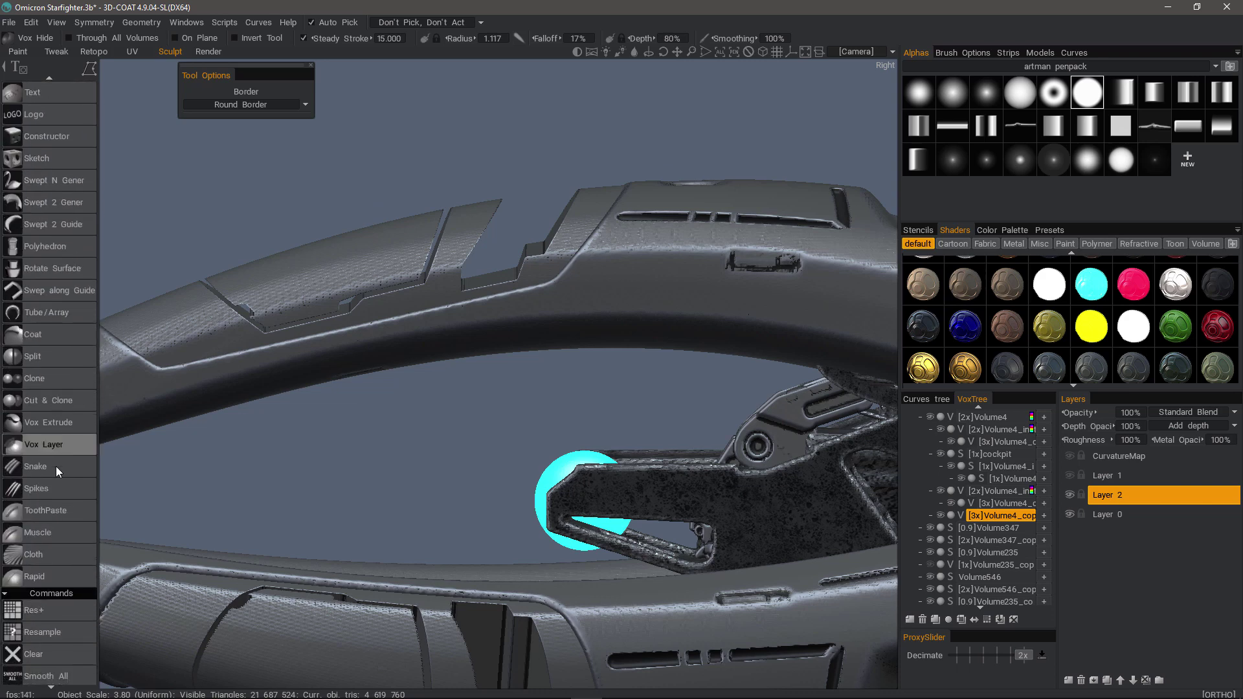
pyautogui.click(46, 673)
pyautogui.click(48, 675)
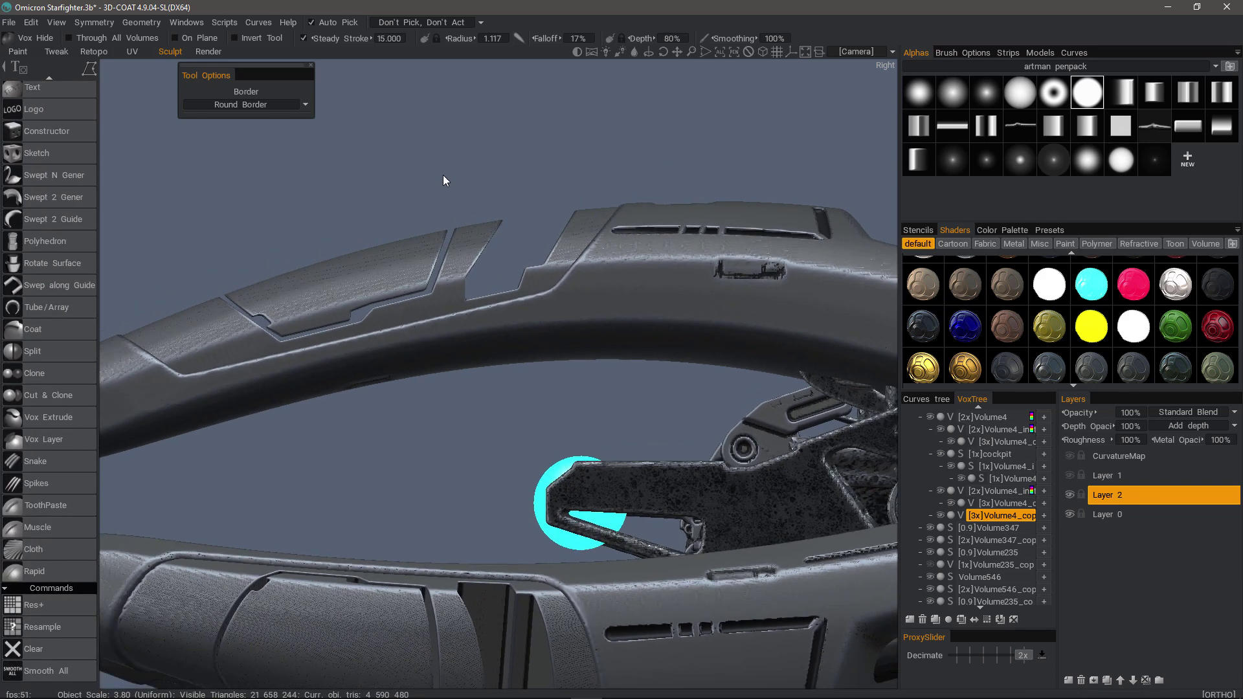
pyautogui.click(141, 23)
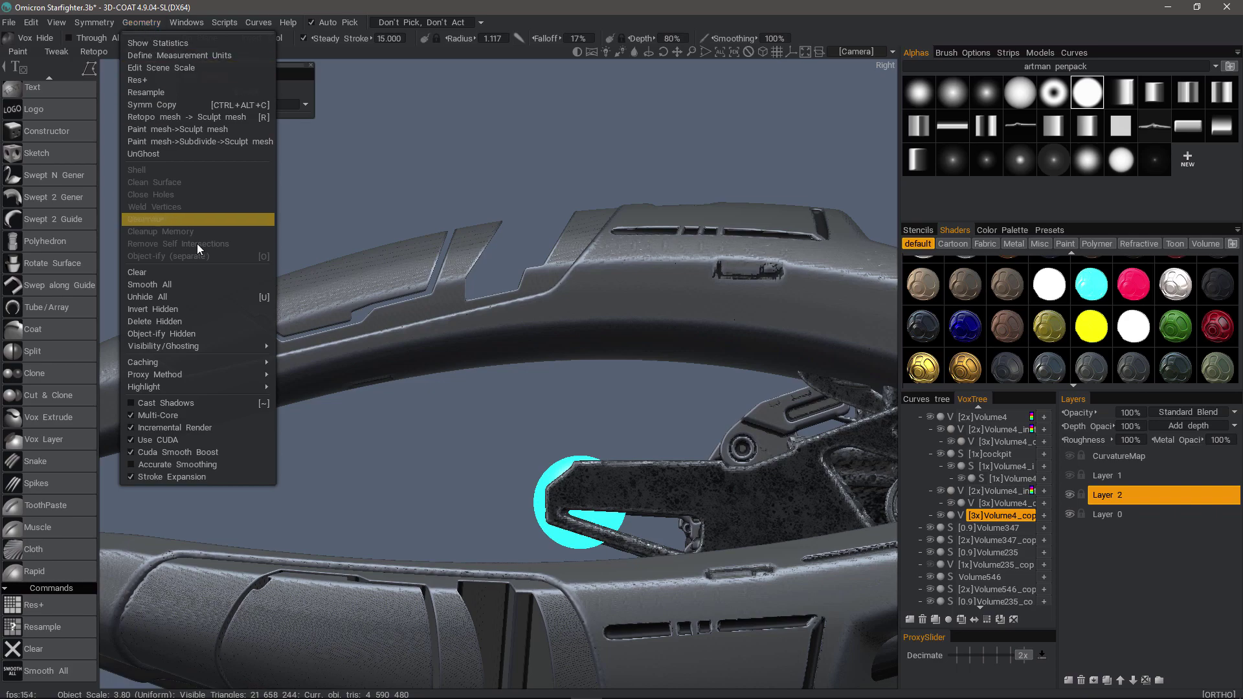
pyautogui.click(161, 298)
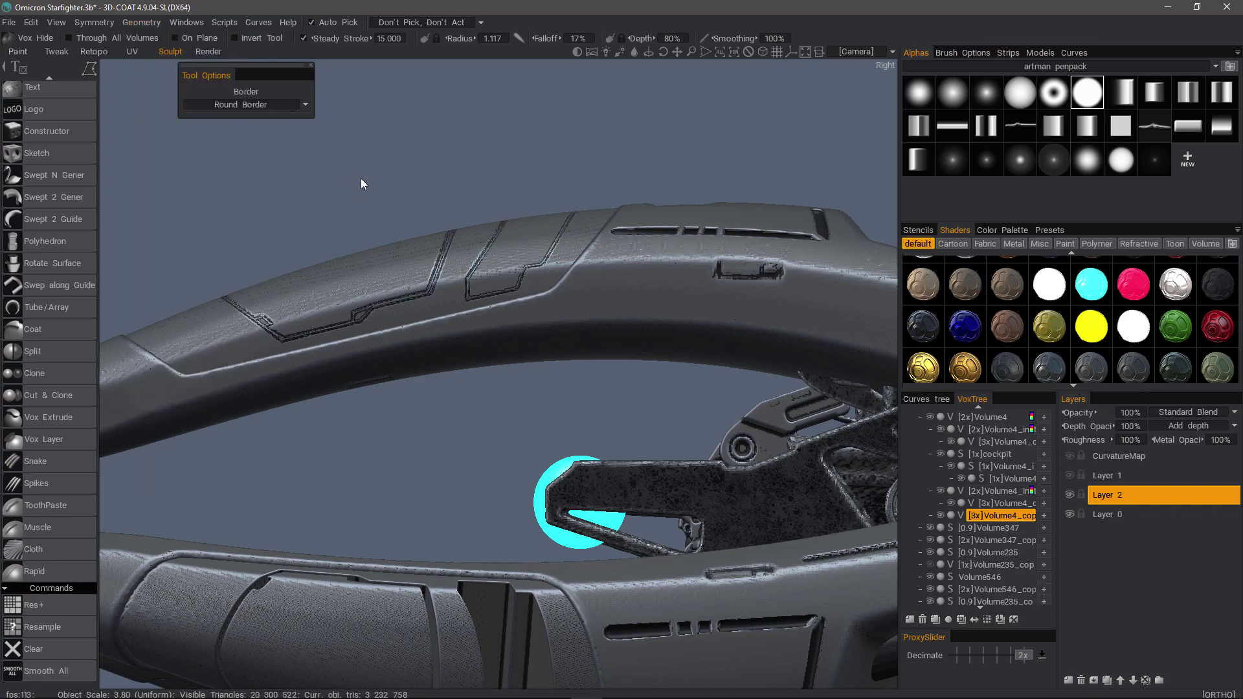
pyautogui.moveTo(361, 182); pyautogui.dragTo(259, 508)
pyautogui.scroll(2, 484, 191)
pyautogui.scroll(4, 419, 274)
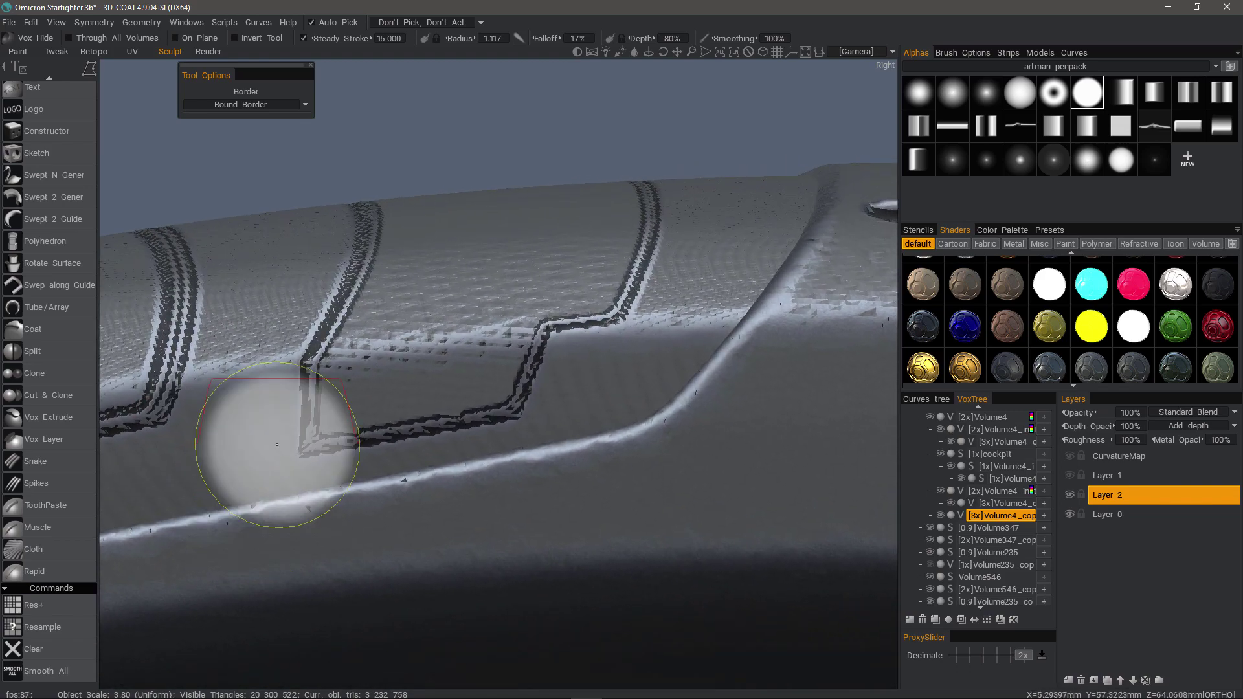
pyautogui.moveTo(269, 343)
pyautogui.keyDown('alt'); pyautogui.mouseDown()
pyautogui.moveTo(272, 410)
pyautogui.moveTo(255, 438)
pyautogui.moveTo(328, 328)
pyautogui.moveTo(311, 333)
pyautogui.moveTo(375, 305)
pyautogui.moveTo(397, 234)
pyautogui.moveTo(527, 311)
pyautogui.moveTo(327, 194)
pyautogui.moveTo(297, 305)
pyautogui.moveTo(385, 363)
pyautogui.moveTo(372, 393)
pyautogui.moveTo(983, 365)
pyautogui.mouseUp(); pyautogui.keyUp('alt')
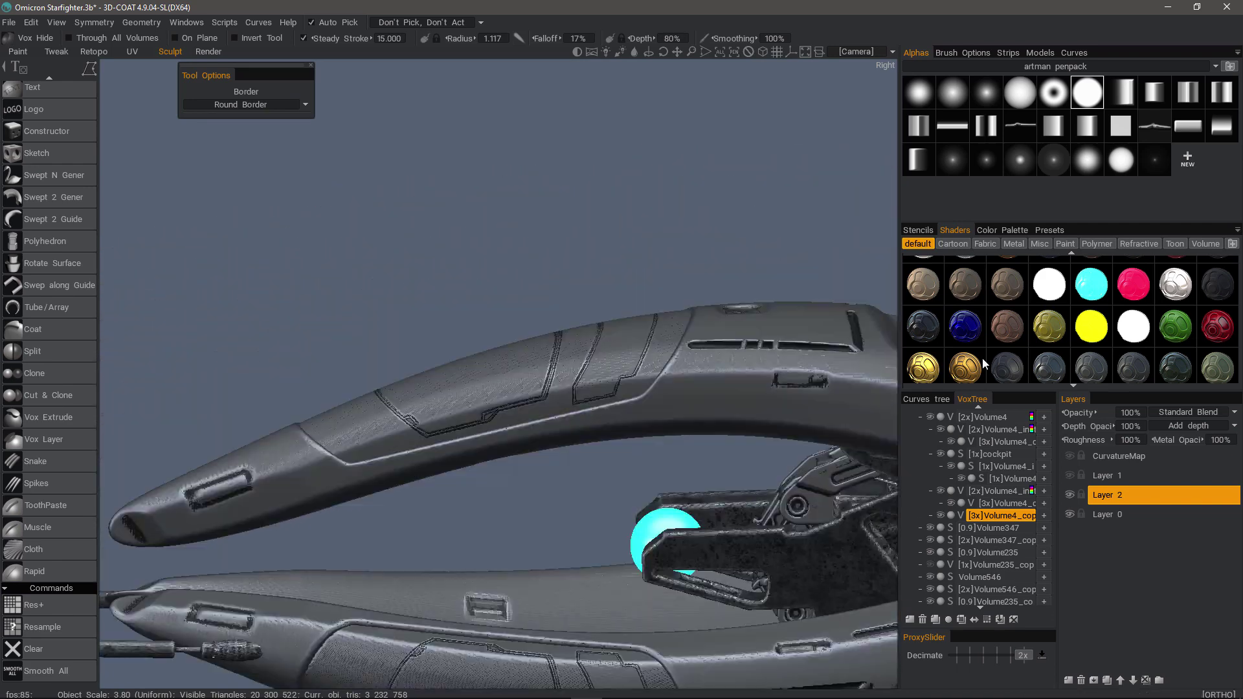
# Apply a glossy grey metallic shader to the arm's panel volume and check how the groove details read
pyautogui.scroll(-5, 1000, 369)
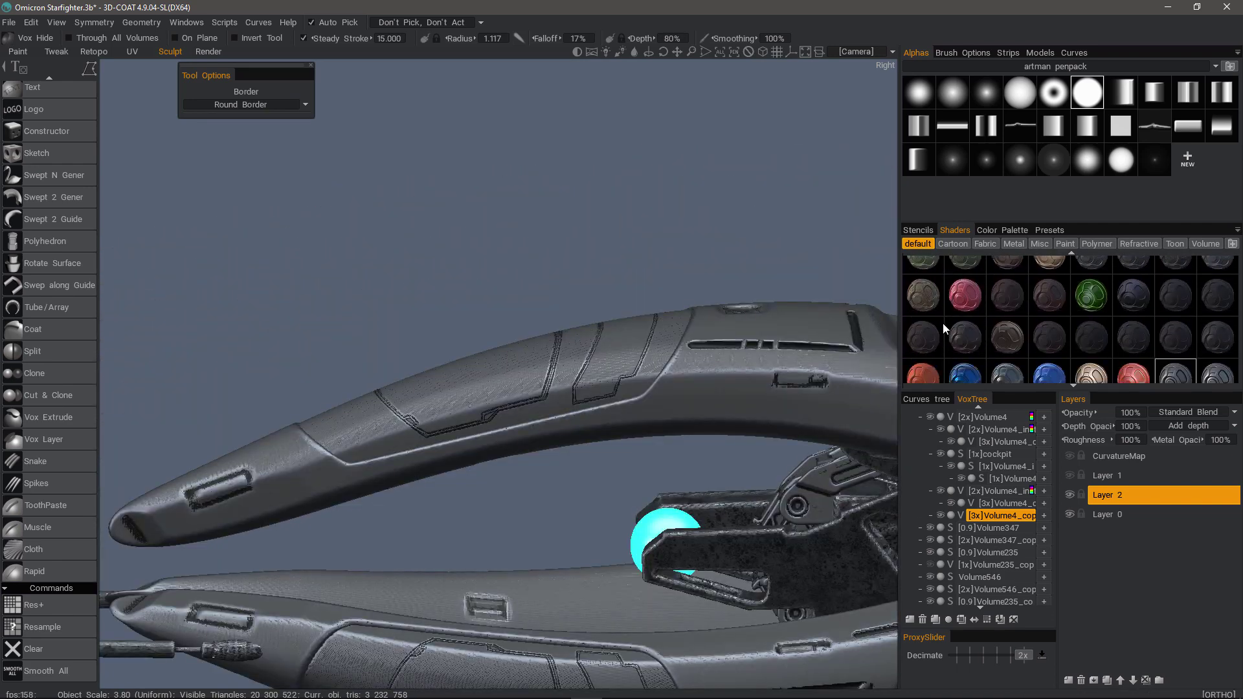
pyautogui.click(920, 374)
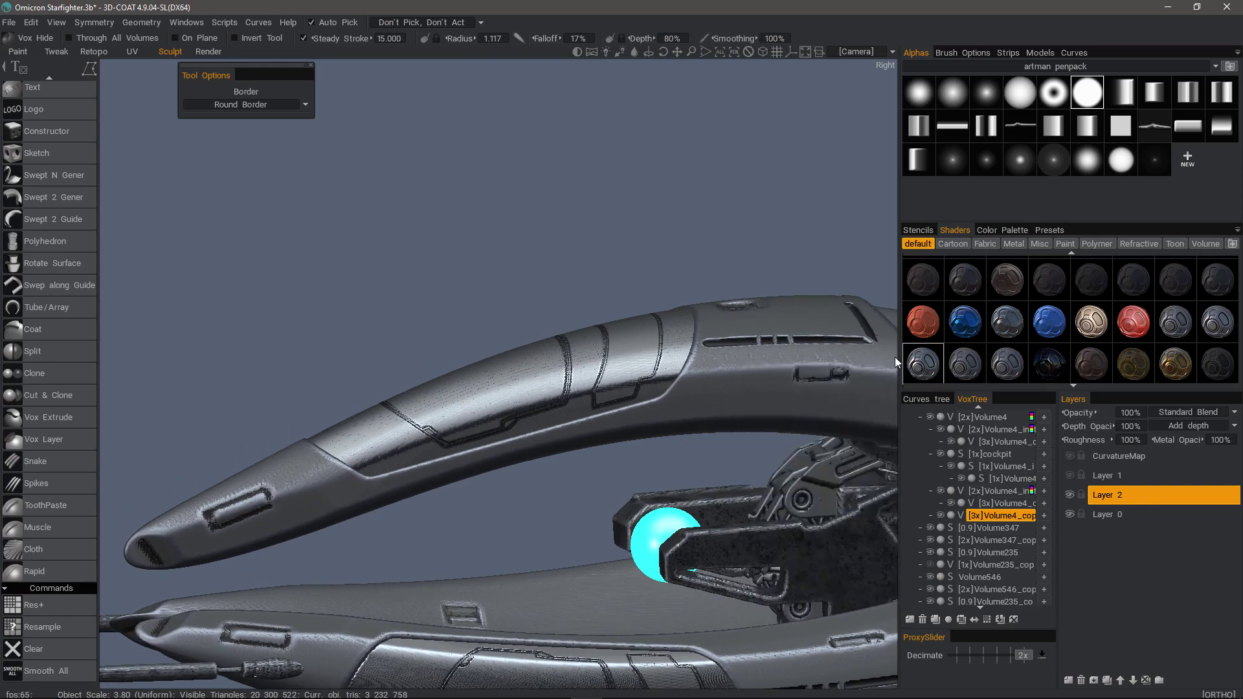
pyautogui.moveTo(278, 246); pyautogui.dragTo(433, 346)
pyautogui.scroll(4, 433, 345)
pyautogui.scroll(-3, 434, 346)
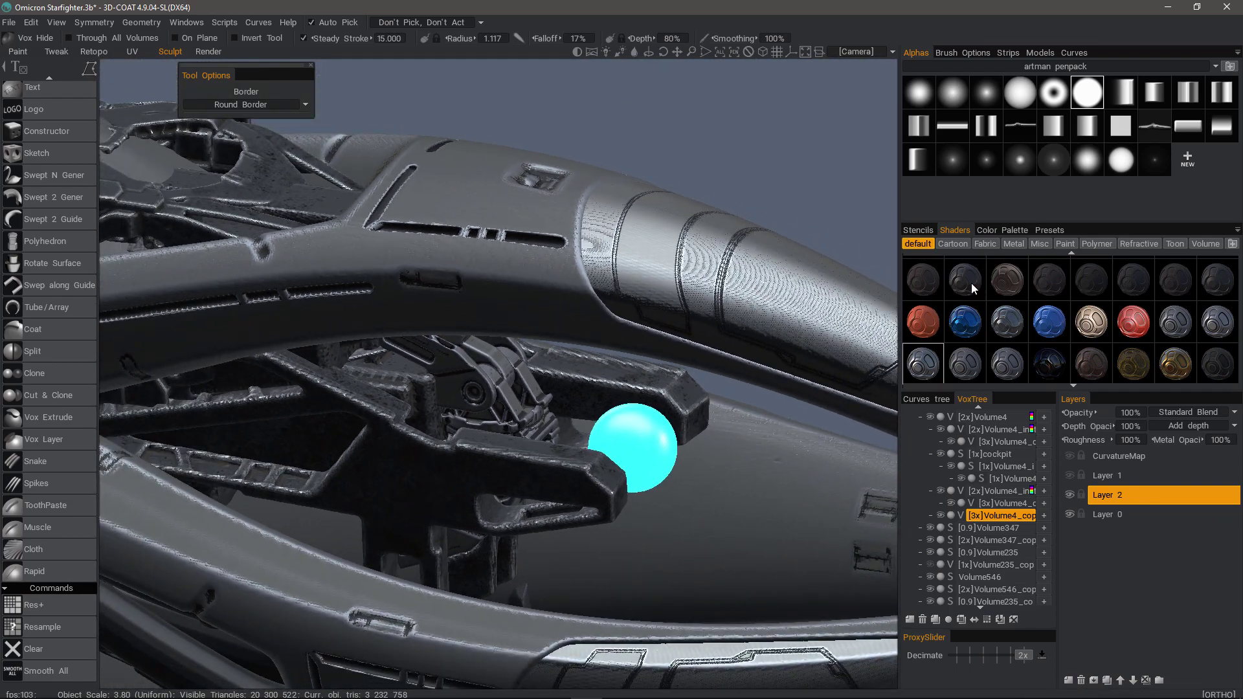
# Apply the matte tan shader to the panel volume and examine the groove outlines from the side
pyautogui.scroll(-4, 942, 364)
pyautogui.click(1047, 367)
pyautogui.moveTo(686, 156); pyautogui.dragTo(320, 479)
pyautogui.scroll(4, 292, 437)
pyautogui.keyDown('alt'); pyautogui.moveTo(293, 437); pyautogui.dragTo(643, 380); pyautogui.keyUp('alt')
pyautogui.scroll(-3, 558, 494)
pyautogui.keyDown('alt'); pyautogui.moveTo(338, 562); pyautogui.dragTo(382, 527); pyautogui.keyUp('alt')
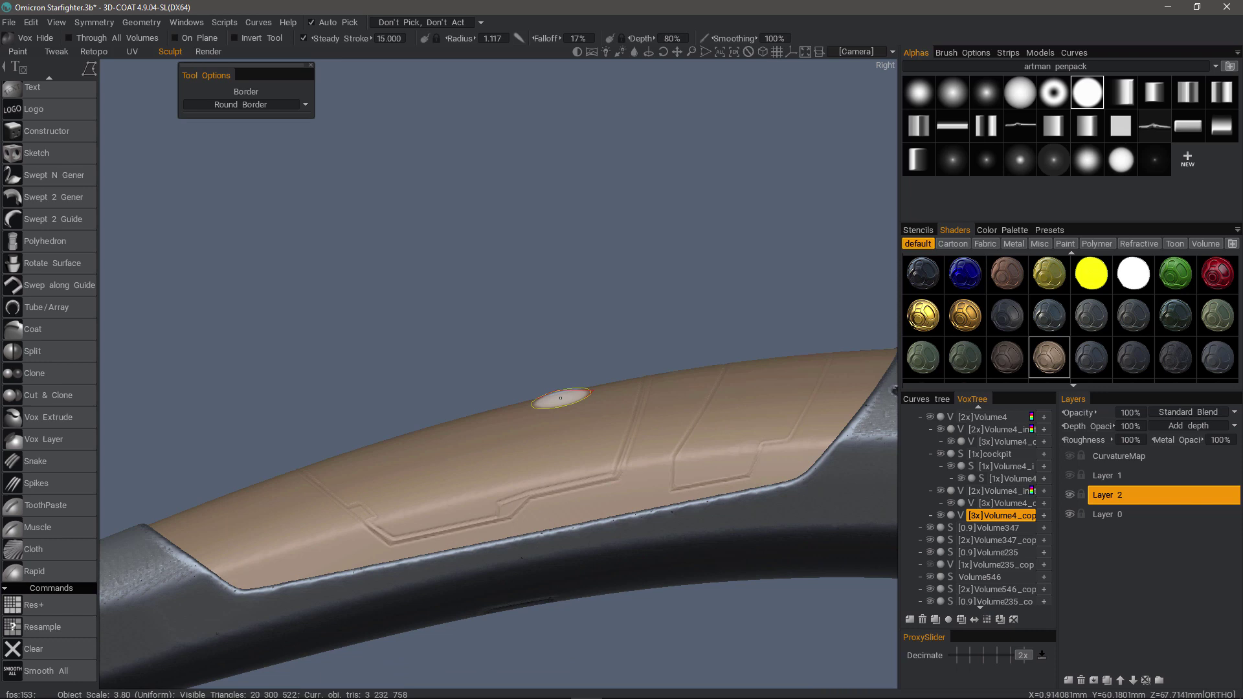
# Undo the Unhide All and turn the panel's hidden groove and notch pieces into a separate volume with Object-ify Hidden
pyautogui.hotkey('ctrl', 'z')
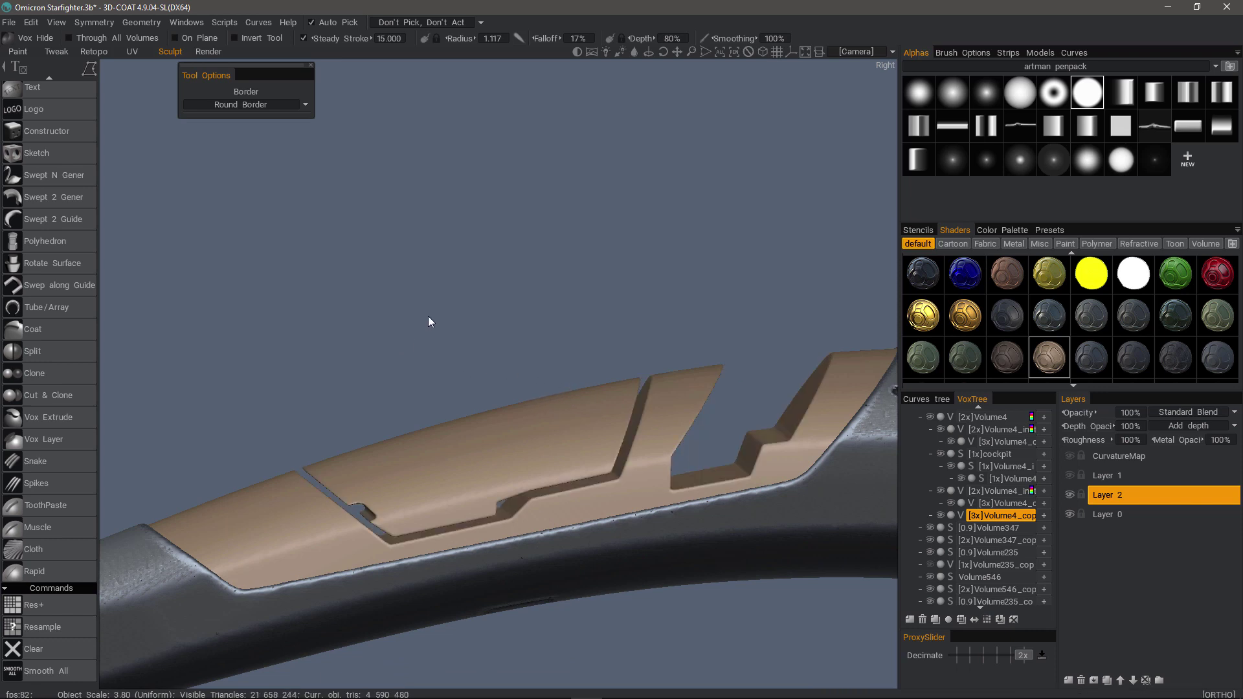
pyautogui.moveTo(497, 355); pyautogui.dragTo(661, 342)
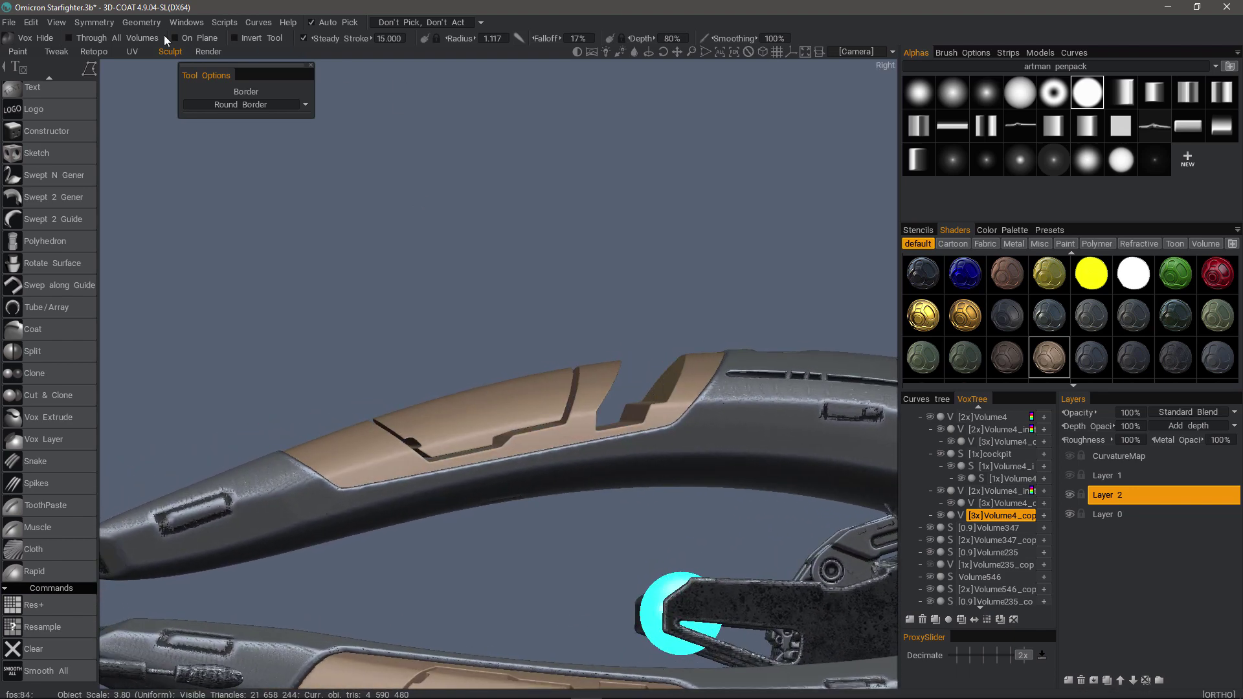
pyautogui.click(141, 22)
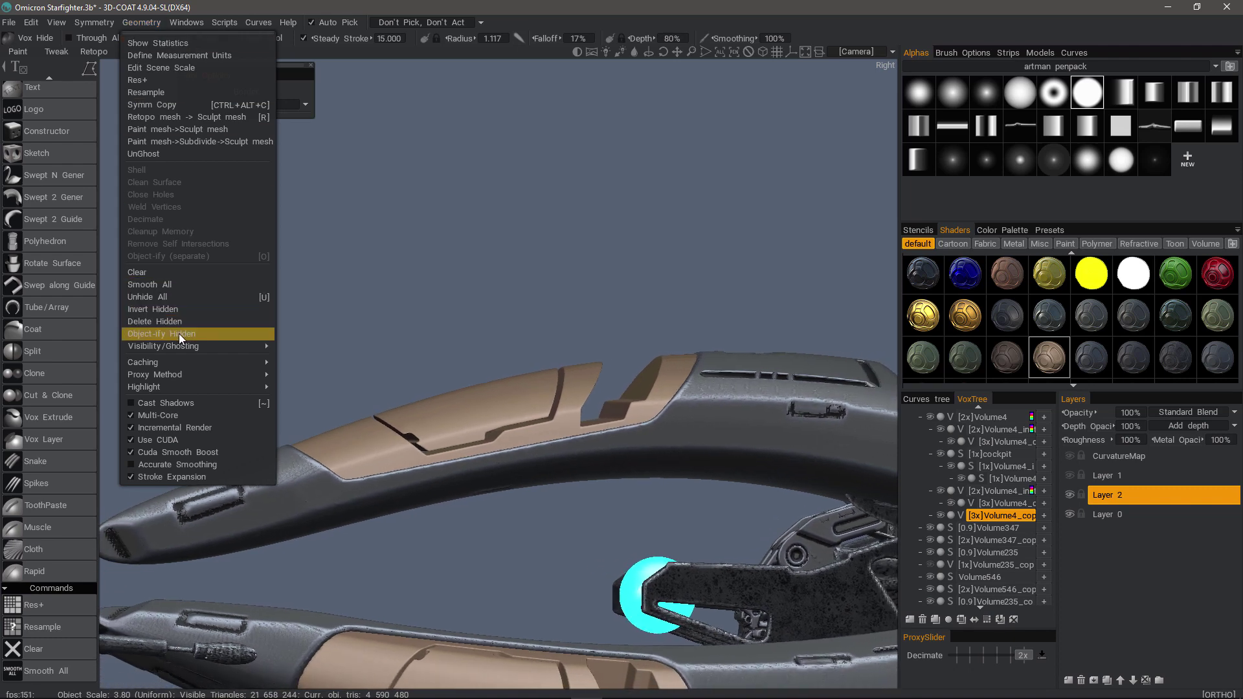
pyautogui.click(181, 335)
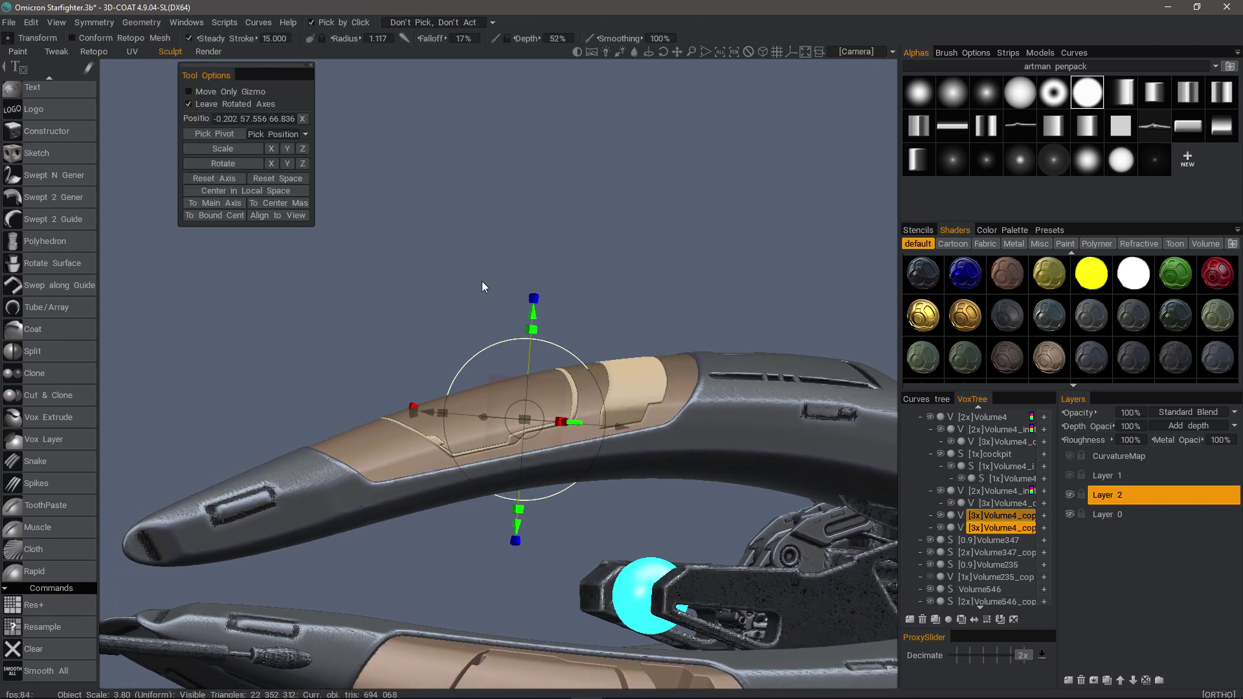
# Leave Transform for the Grow tool and give the separated groove and notch volume a dark glossy metal shader
pyautogui.moveTo(478, 351); pyautogui.dragTo(639, 214)
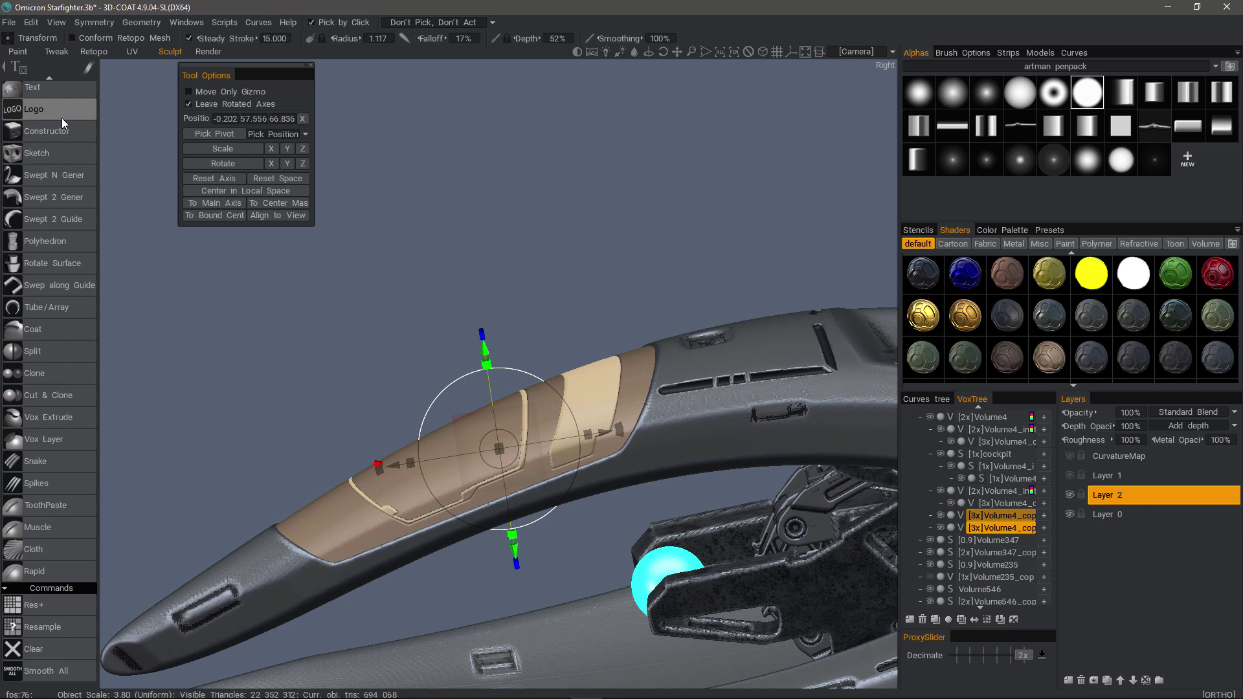
pyautogui.scroll(10, 61, 118)
pyautogui.click(52, 102)
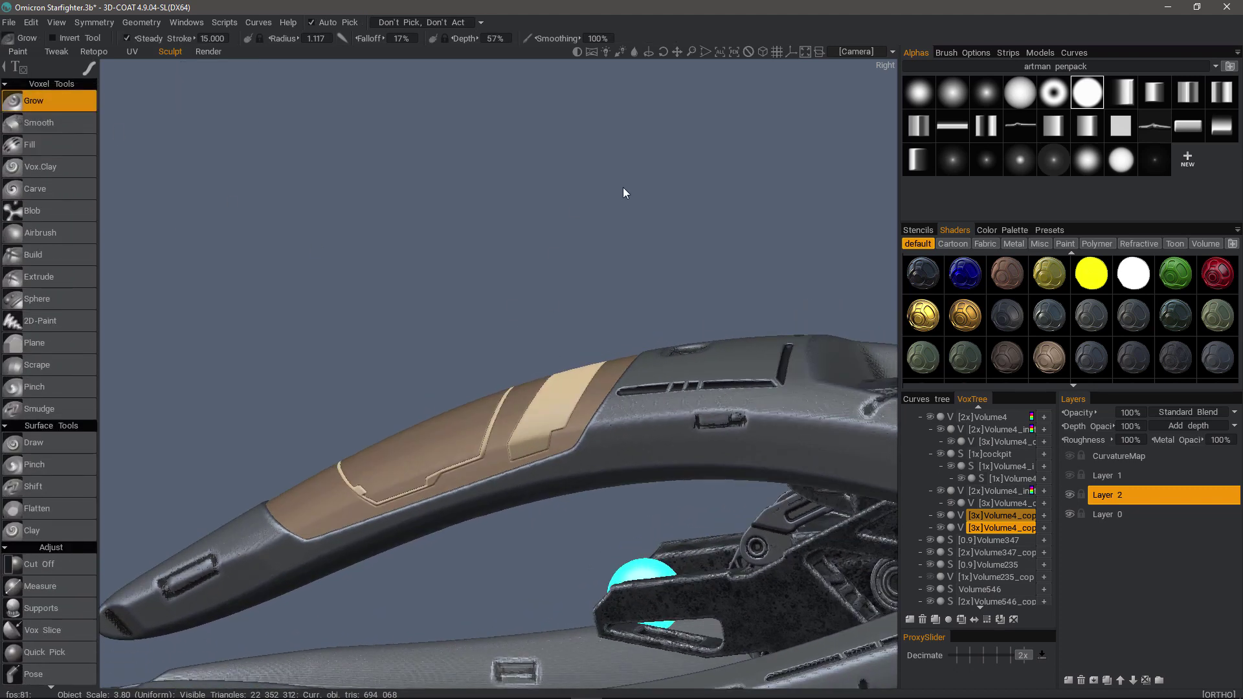
pyautogui.scroll(-2, 924, 274)
pyautogui.scroll(-8, 923, 273)
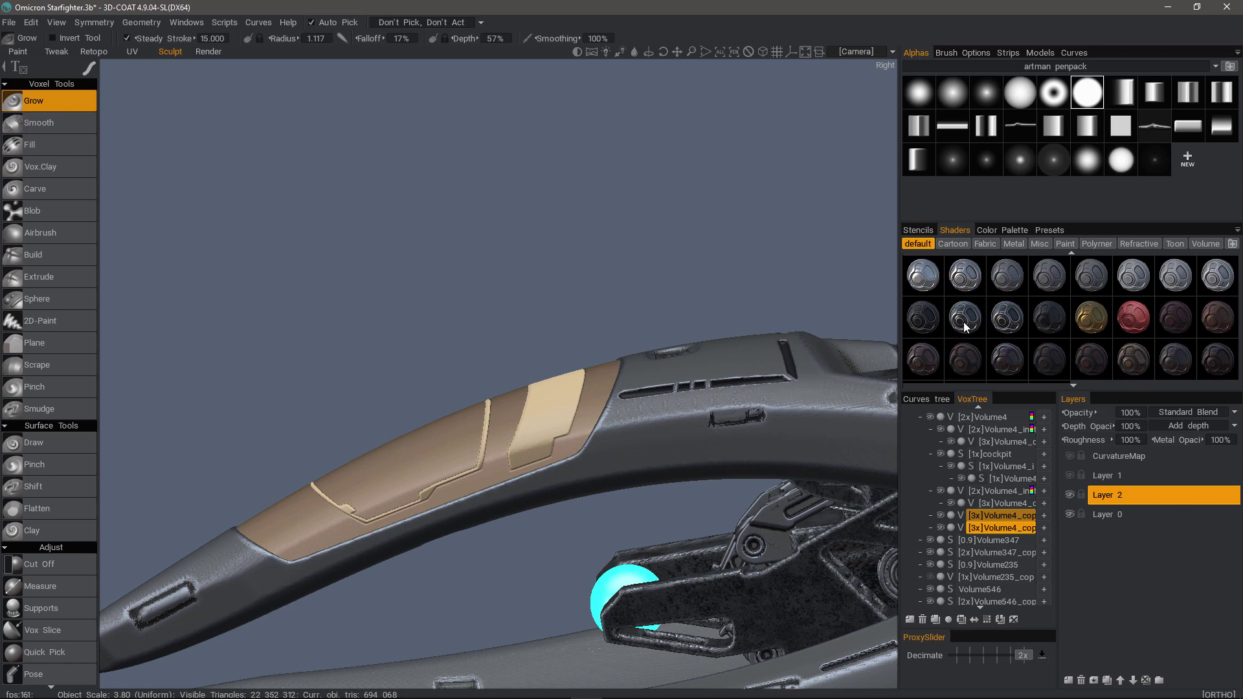
pyautogui.click(961, 330)
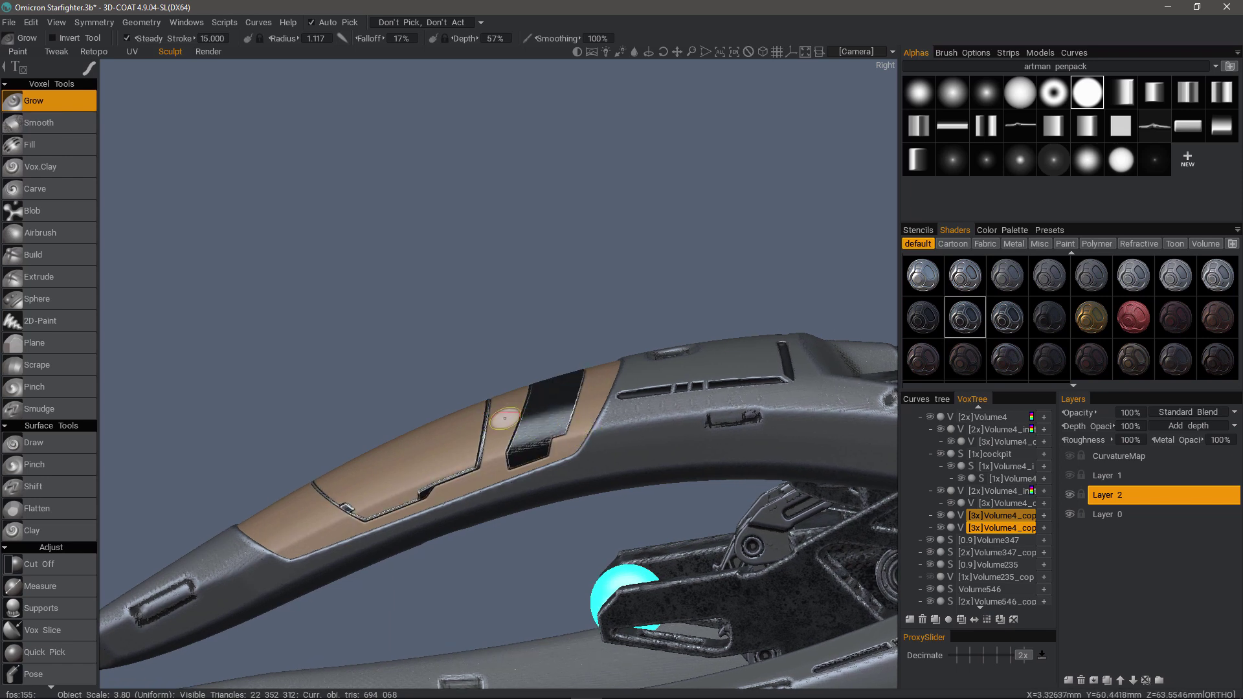
# Pick the main tan panel volume and give it the bright, polished blue-grey metal shader
pyautogui.press('h')
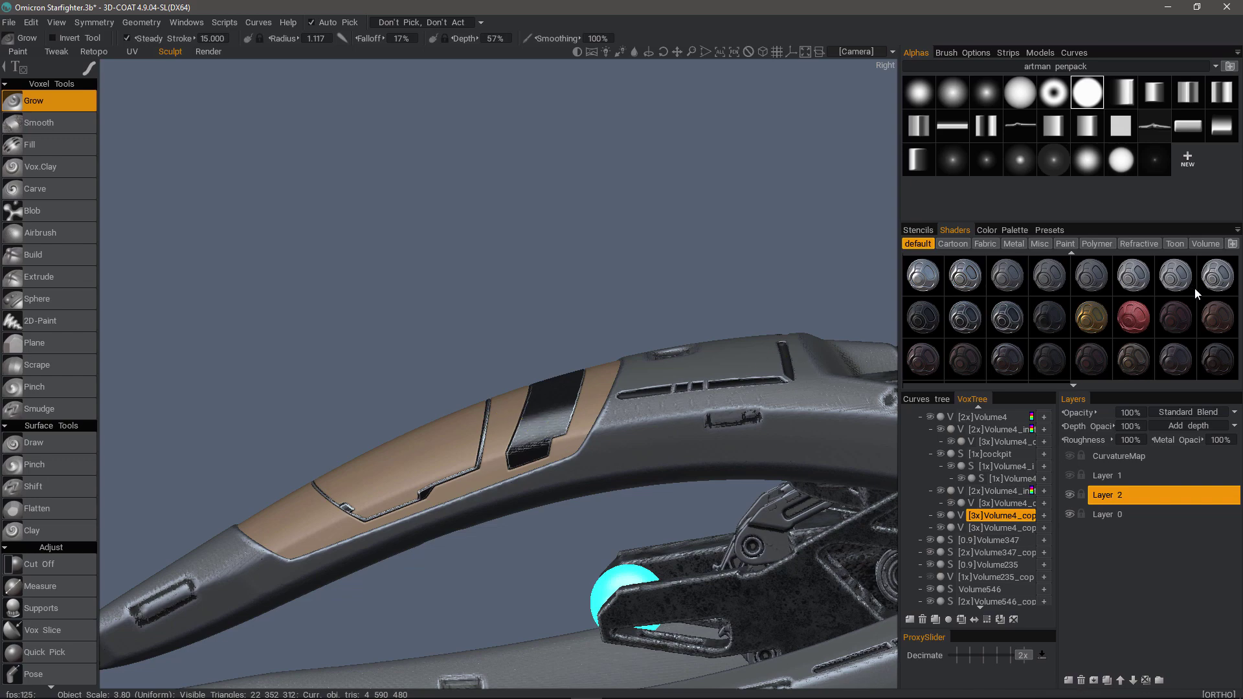
pyautogui.click(964, 283)
pyautogui.scroll(-2, 548, 178)
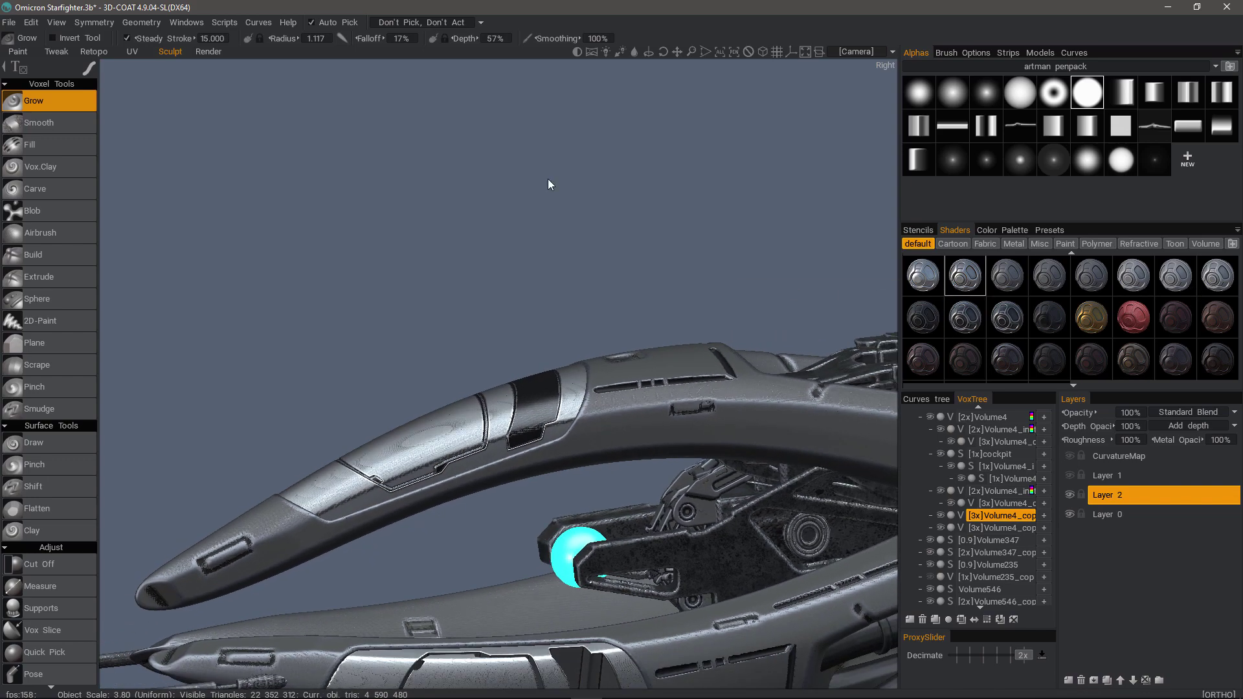
pyautogui.moveTo(548, 178); pyautogui.dragTo(320, 326)
pyautogui.scroll(-3, 601, 311)
pyautogui.scroll(2, 291, 353)
pyautogui.scroll(3, 337, 336)
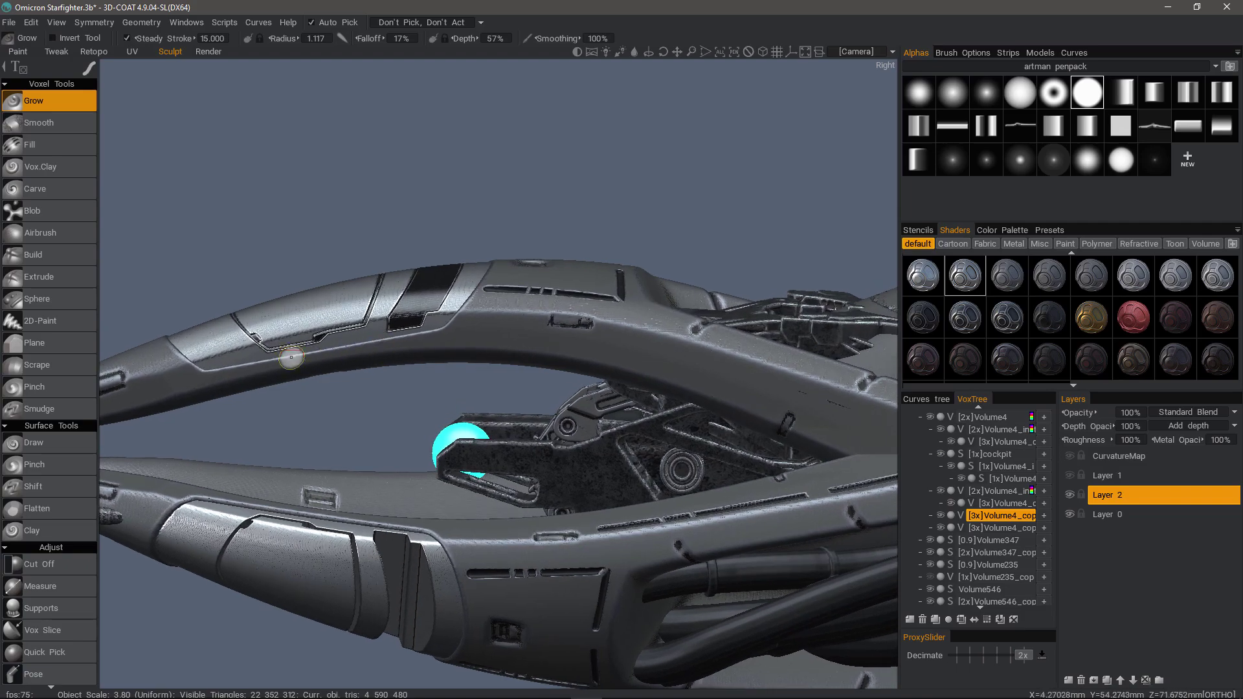